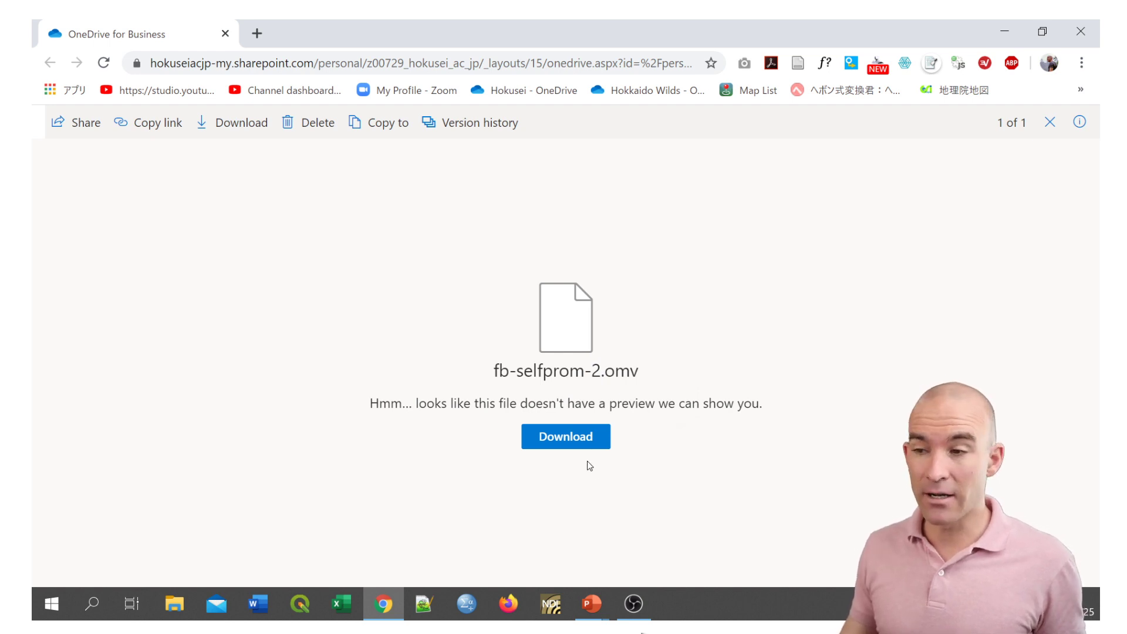
# Download fb-selfprom-2.omv from OneDrive, open it in jamovi, and widen the data view until the FB_mnths column shows.
pyautogui.click(568, 439)
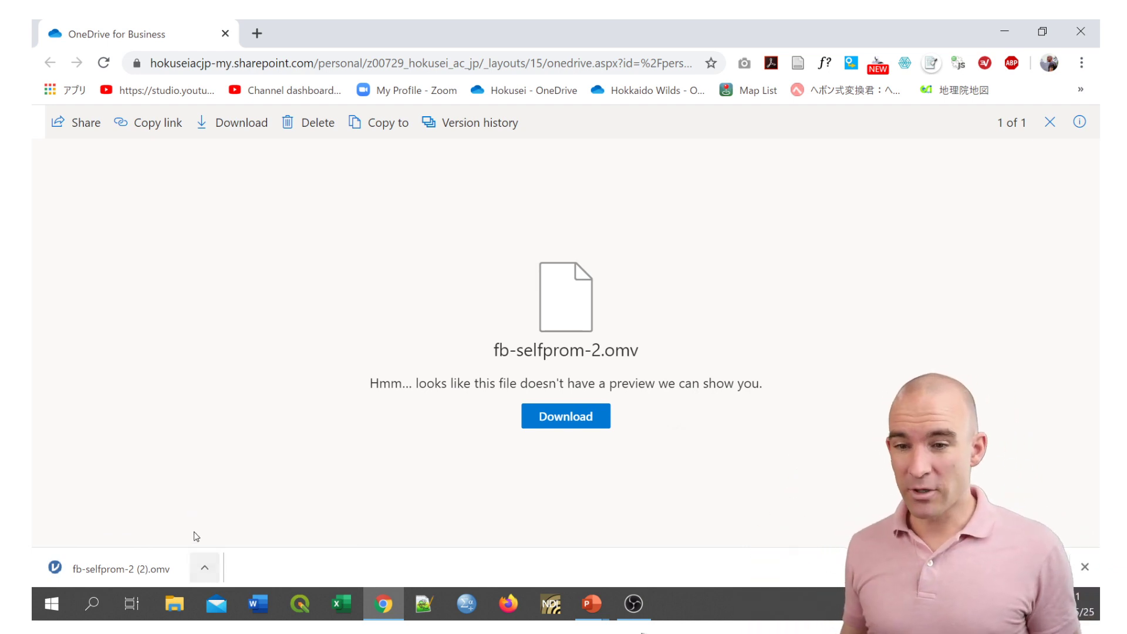
pyautogui.click(131, 572)
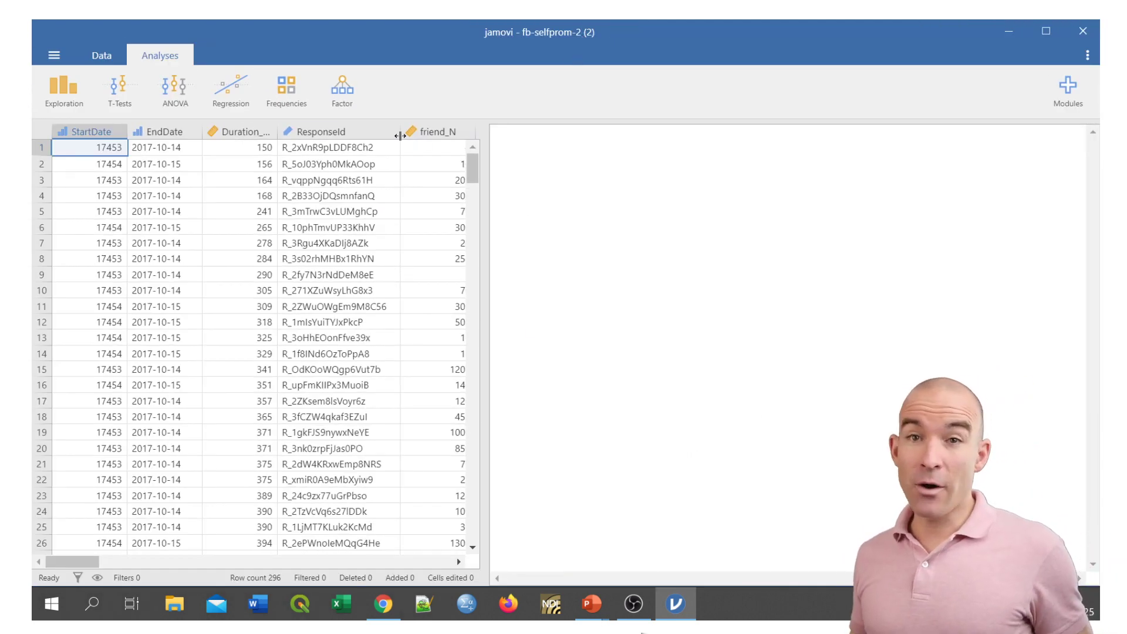
pyautogui.moveTo(486, 239); pyautogui.dragTo(726, 244)
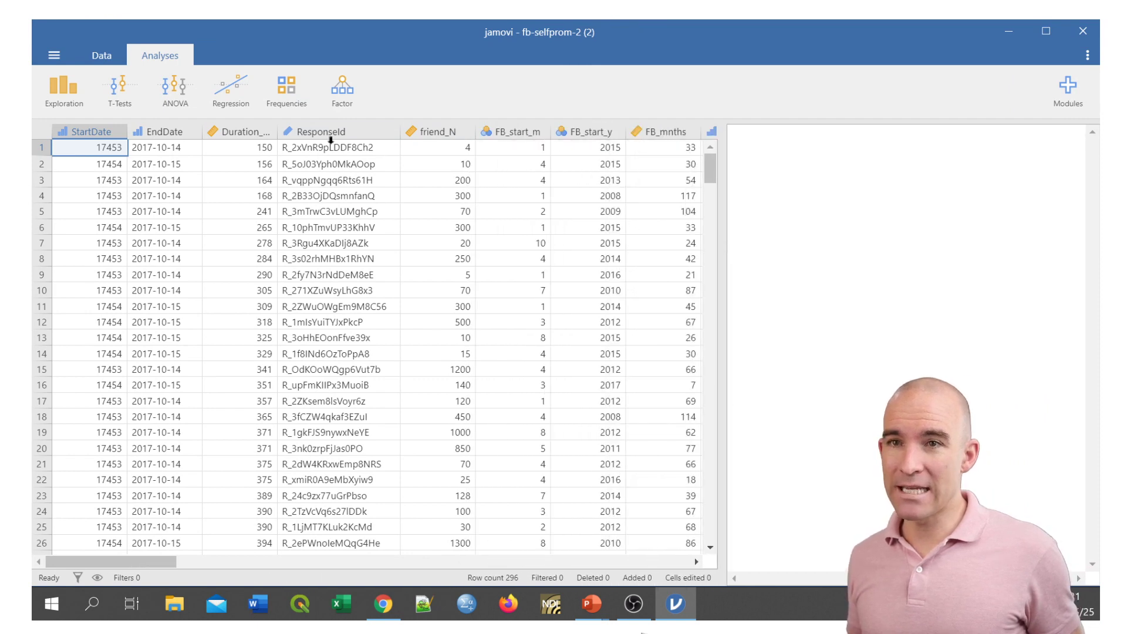
# Open the variable setup for StartDate and look through the definitions of each variable up to FB_start_m.
pyautogui.click(137, 132)
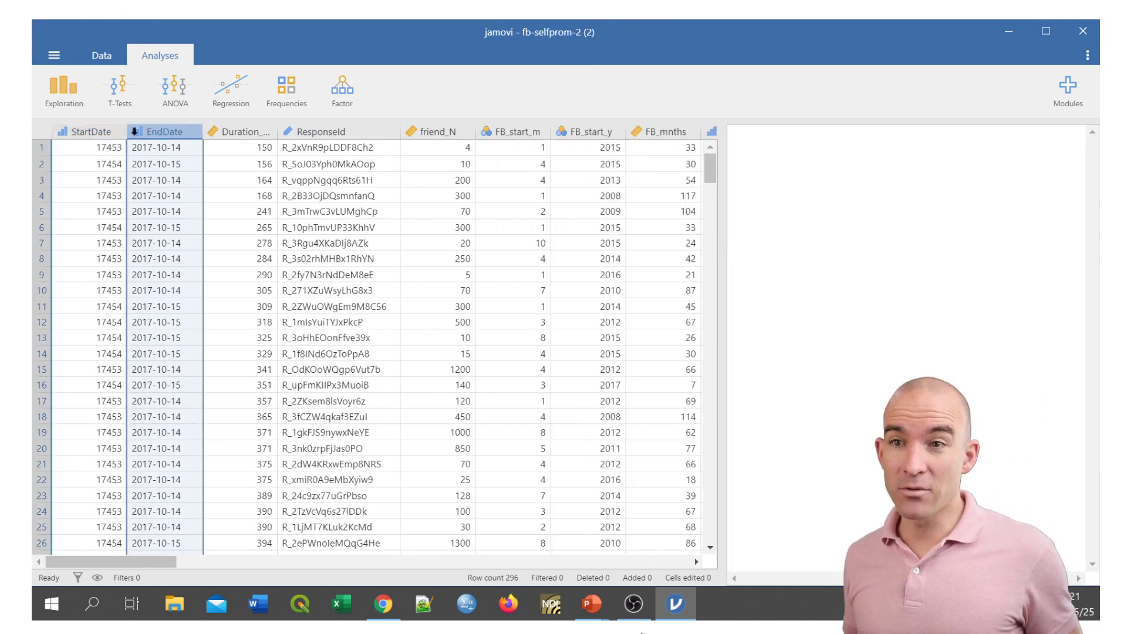
pyautogui.doubleClick(106, 131)
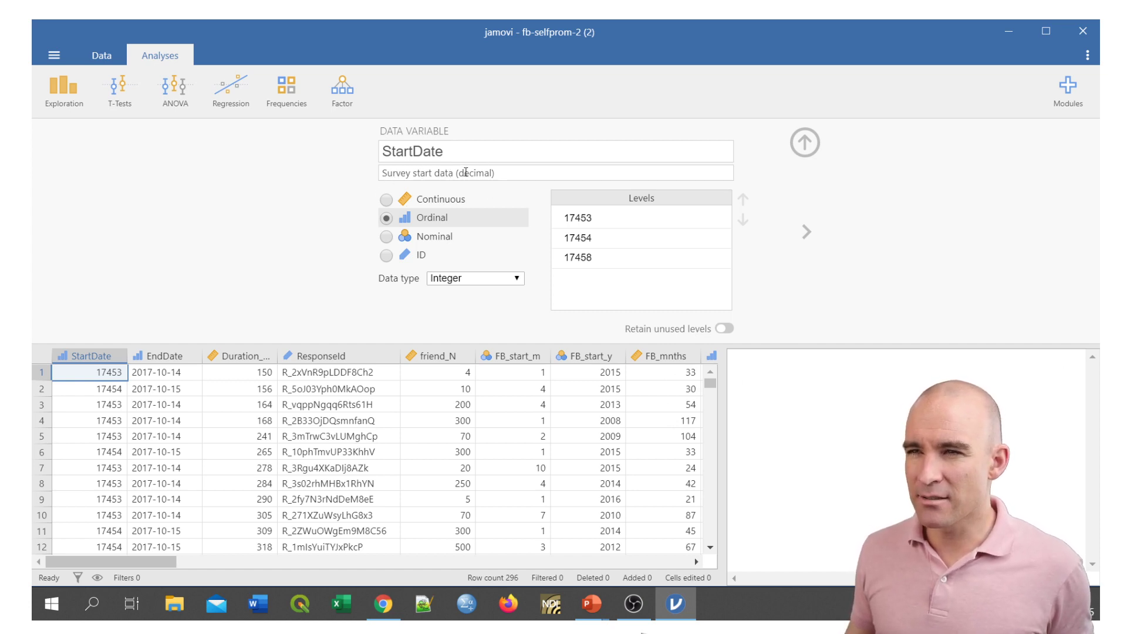
pyautogui.click(164, 356)
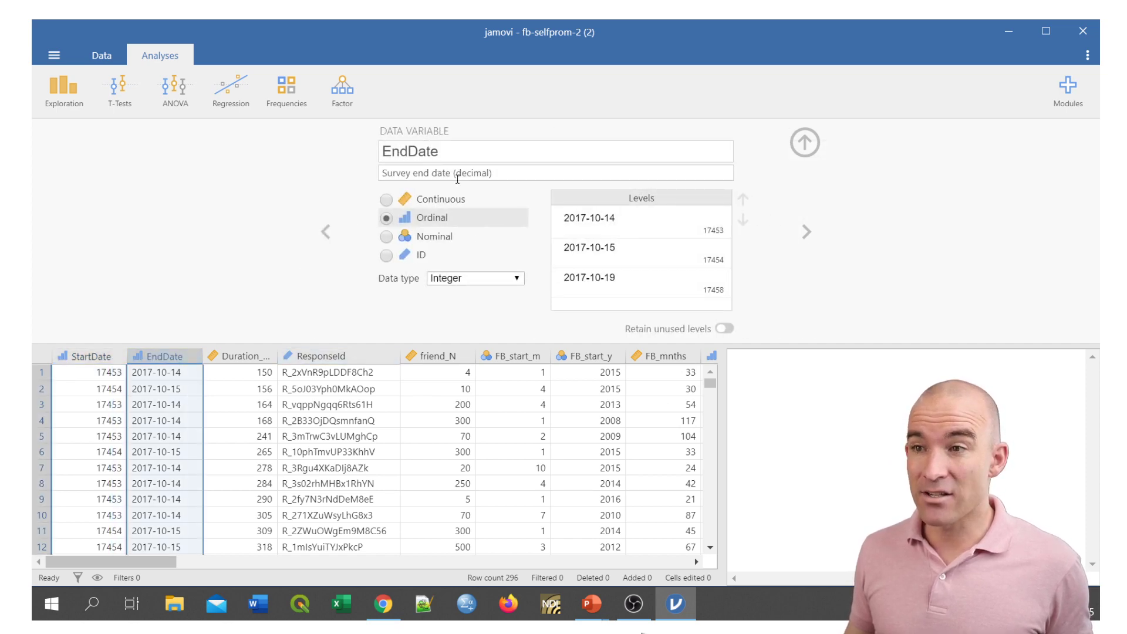
pyautogui.click(118, 355)
pyautogui.click(164, 355)
pyautogui.click(241, 355)
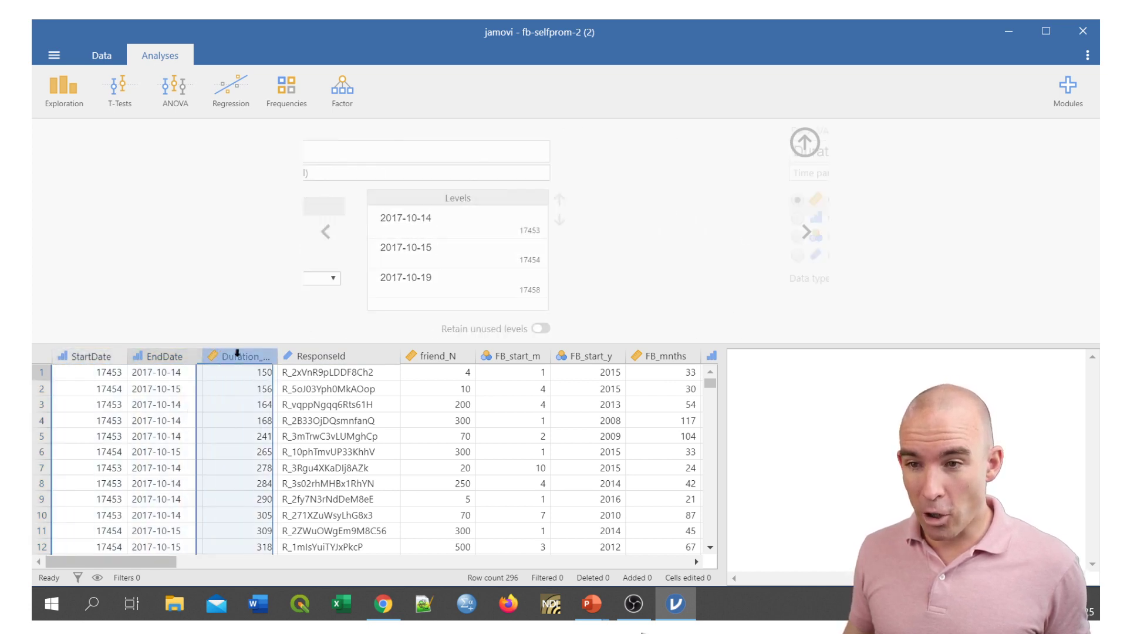
pyautogui.click(321, 356)
pyautogui.click(438, 356)
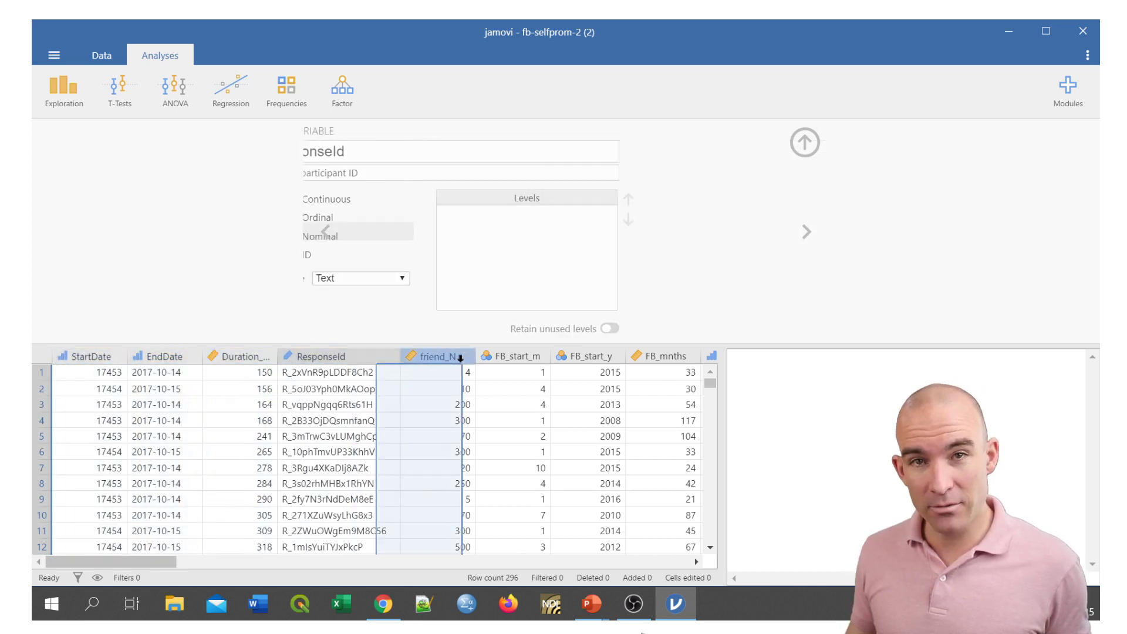
pyautogui.click(496, 356)
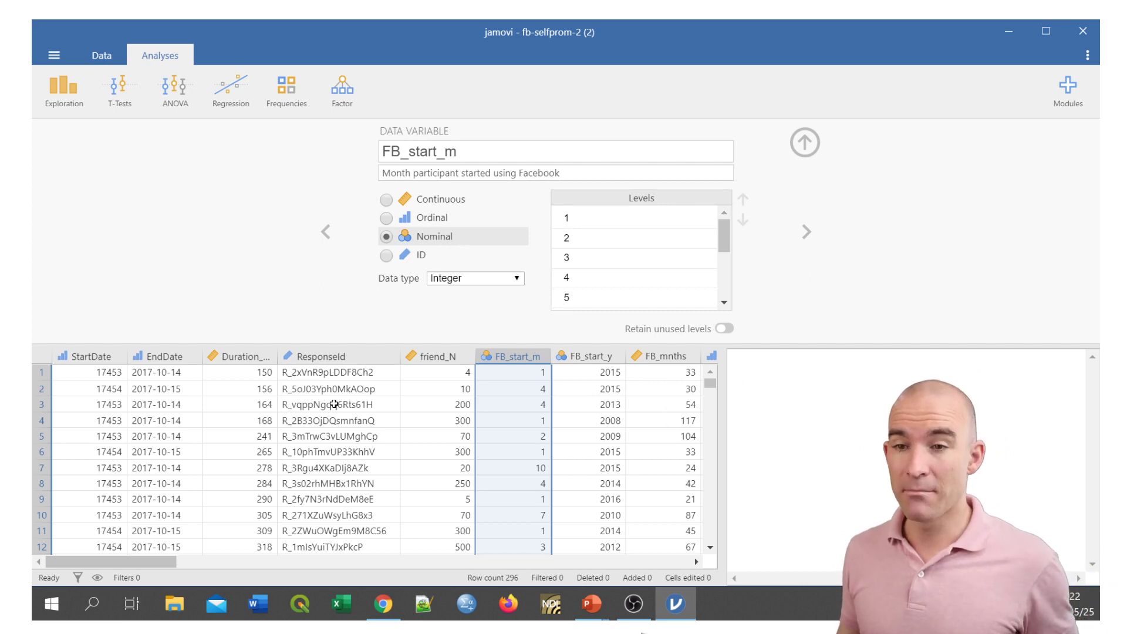
# Highlight the first four data rows one after another to inspect individual participants' records.
pyautogui.click(44, 372)
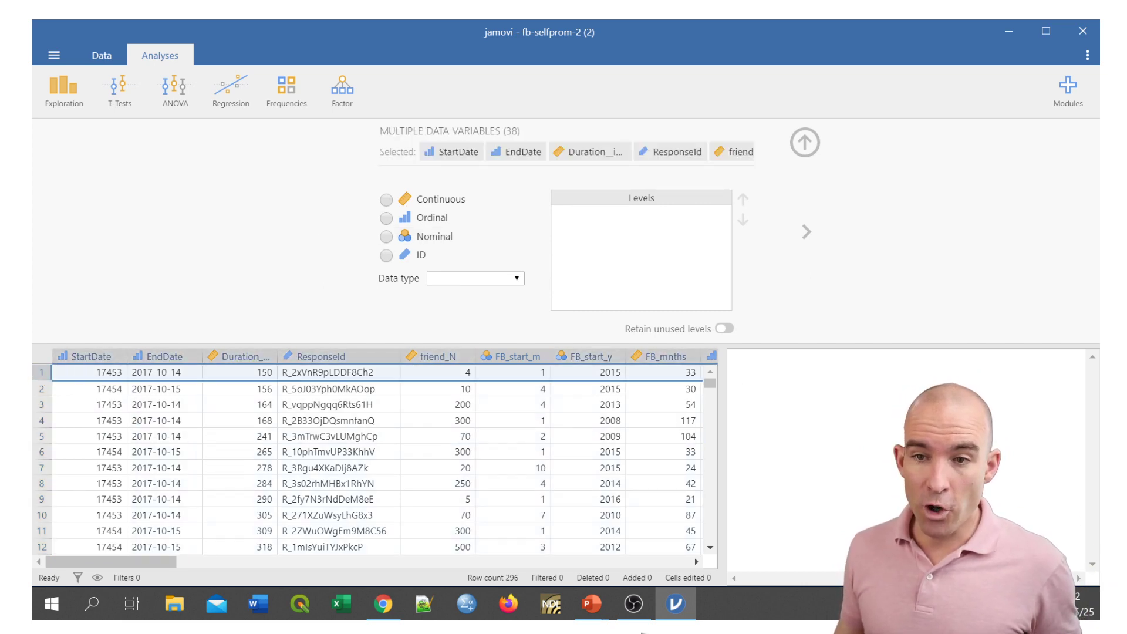
pyautogui.click(41, 388)
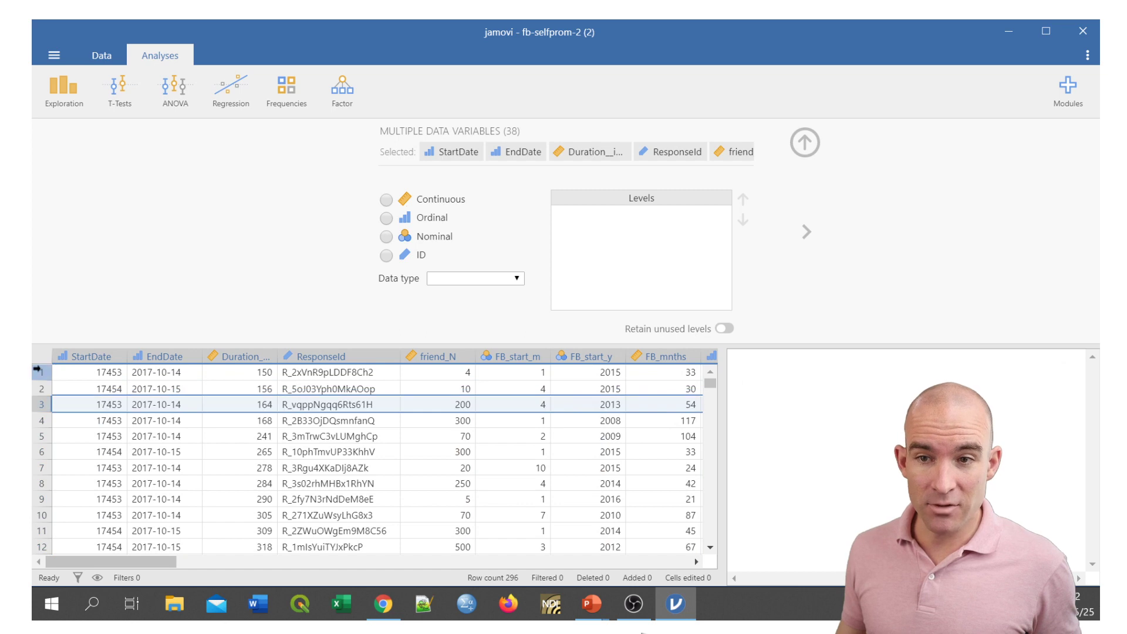
pyautogui.click(41, 372)
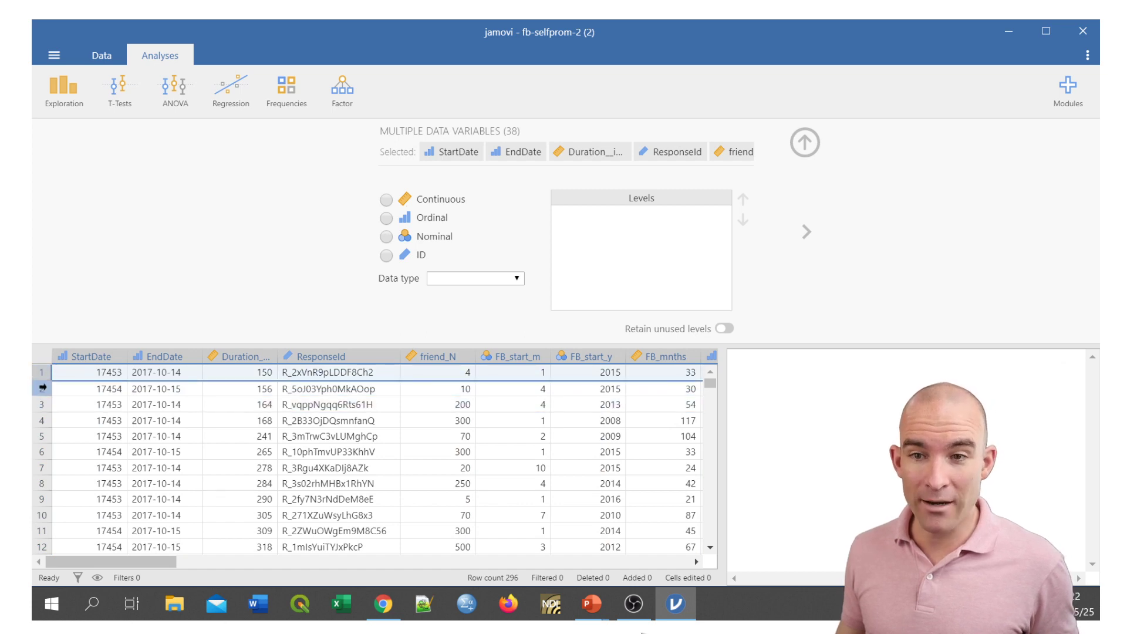
pyautogui.click(42, 388)
pyautogui.click(42, 405)
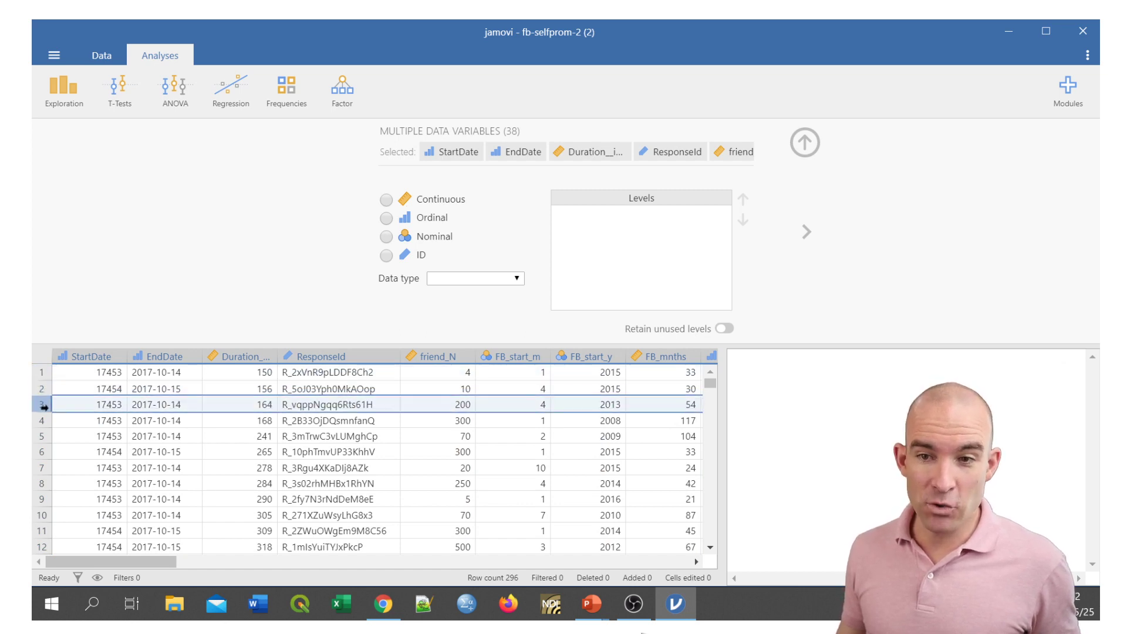
pyautogui.click(42, 420)
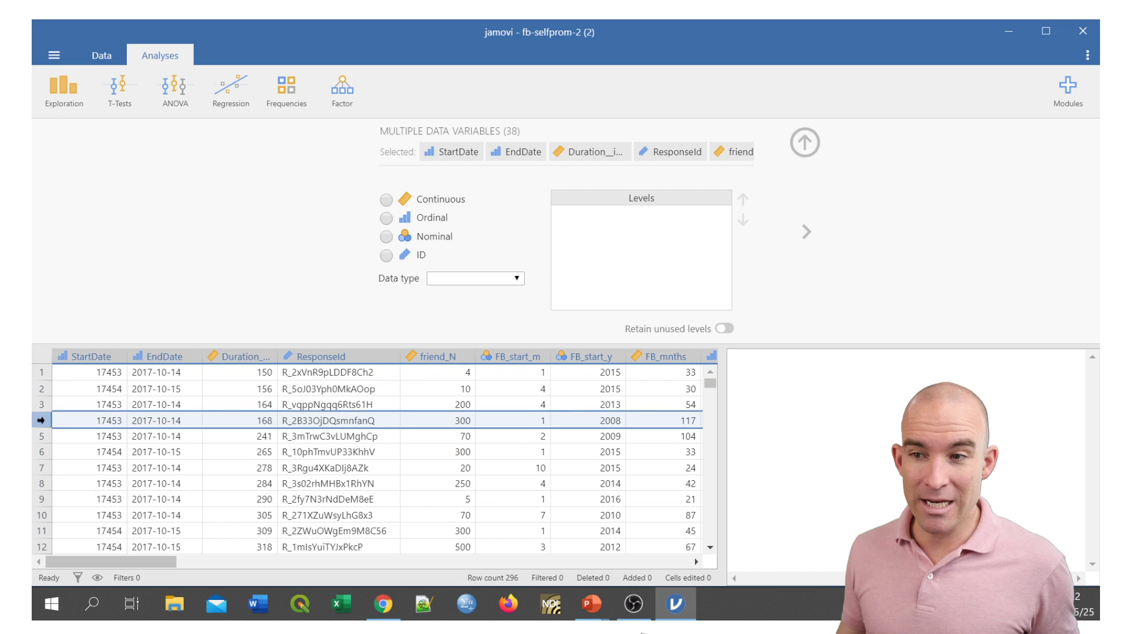
# Review the names and descriptions of the friend_N, FB_start_m, FB_start_y and FB_mnths variables.
pyautogui.click(453, 357)
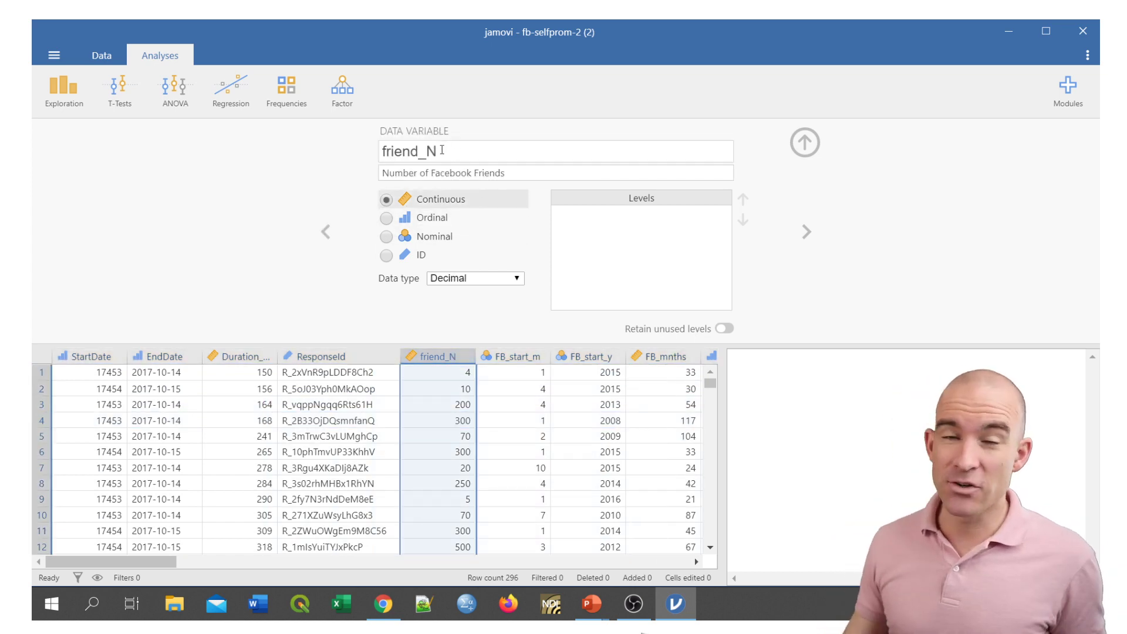
pyautogui.click(518, 355)
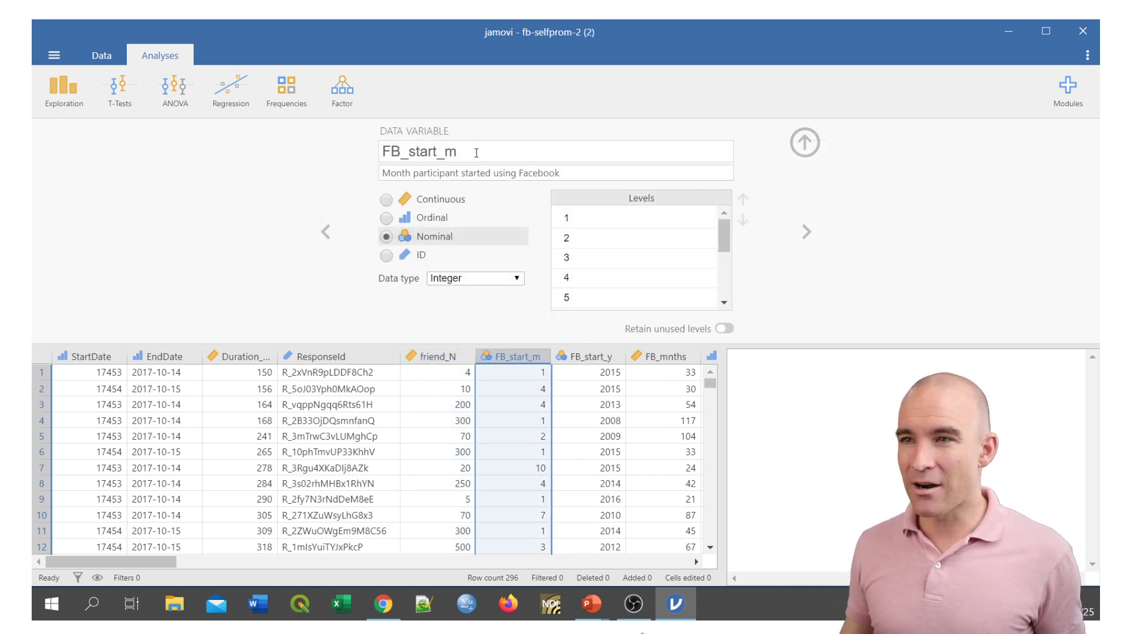
pyautogui.moveTo(438, 171); pyautogui.dragTo(564, 175)
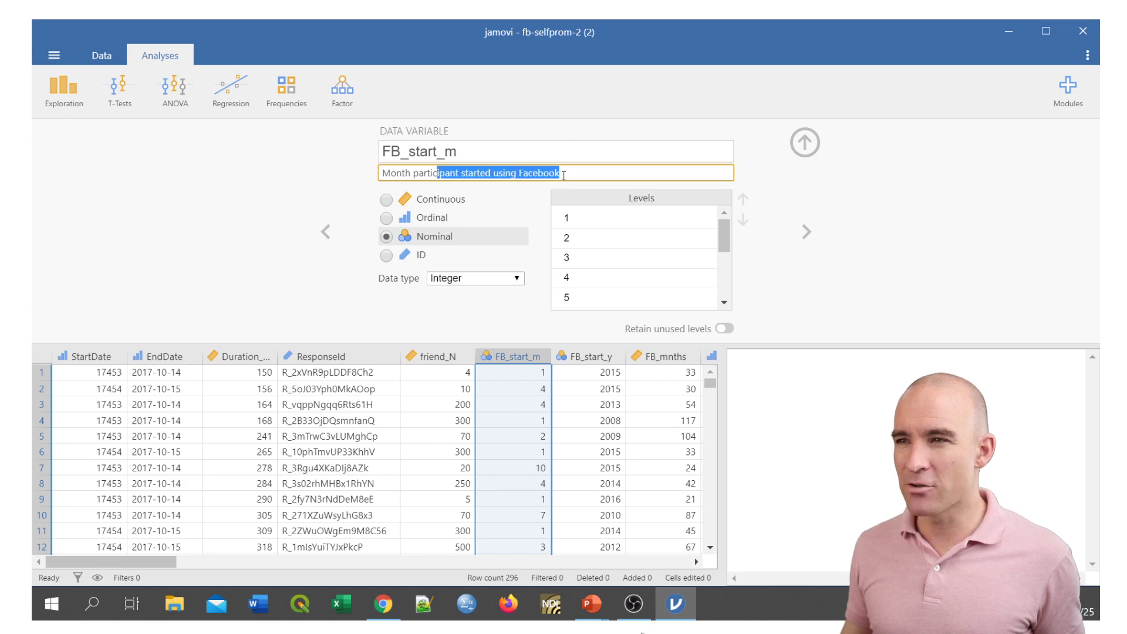
pyautogui.click(594, 357)
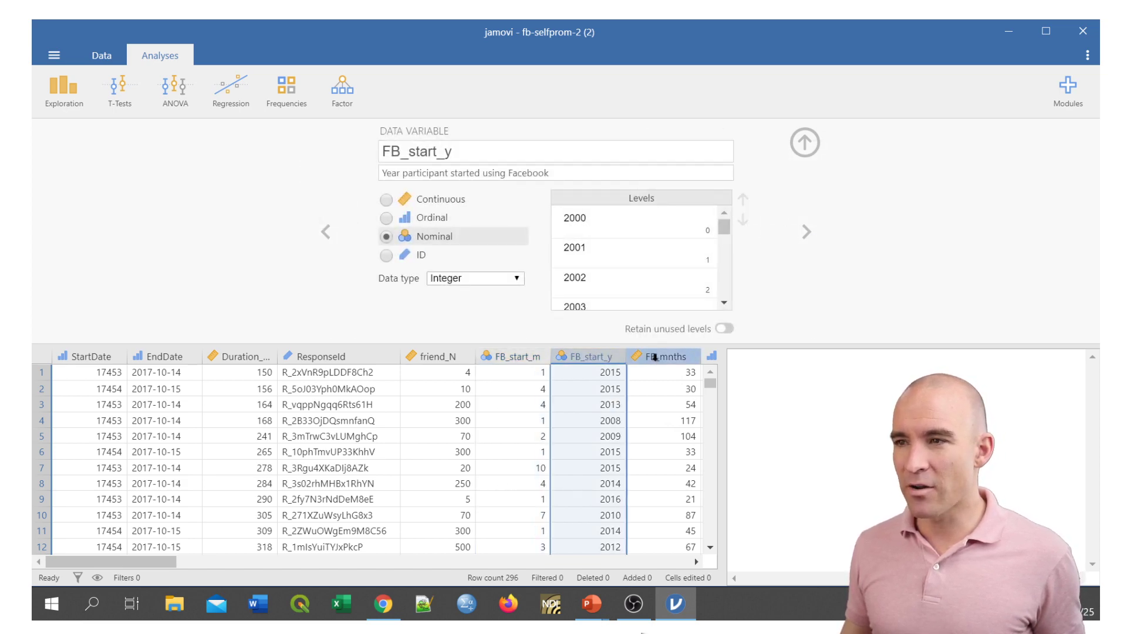
pyautogui.click(654, 356)
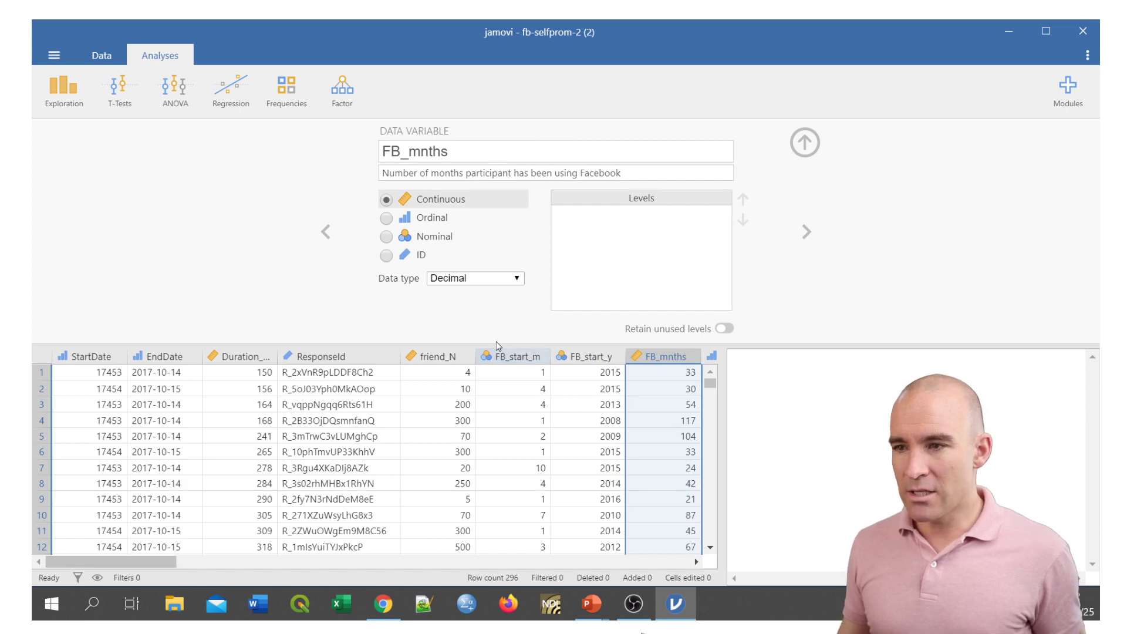
# Look through the sprom, spromd and spromm scale item columns and view the setup of spromm1.
pyautogui.moveTo(154, 562); pyautogui.dragTo(308, 562)
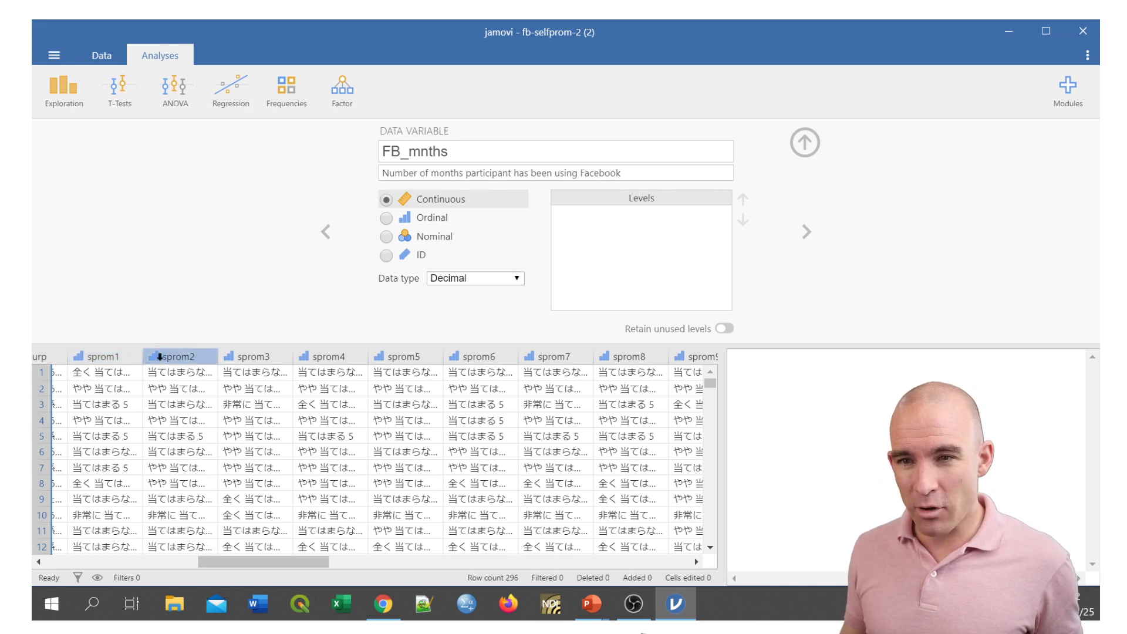
pyautogui.moveTo(310, 563); pyautogui.dragTo(421, 559)
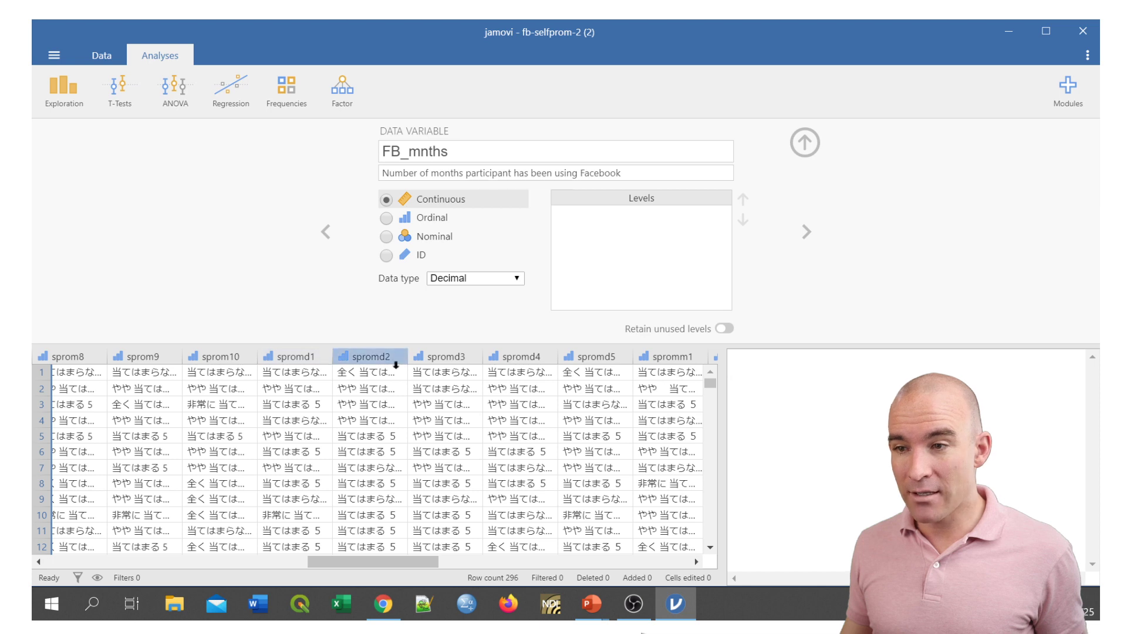
pyautogui.moveTo(421, 560); pyautogui.dragTo(461, 541)
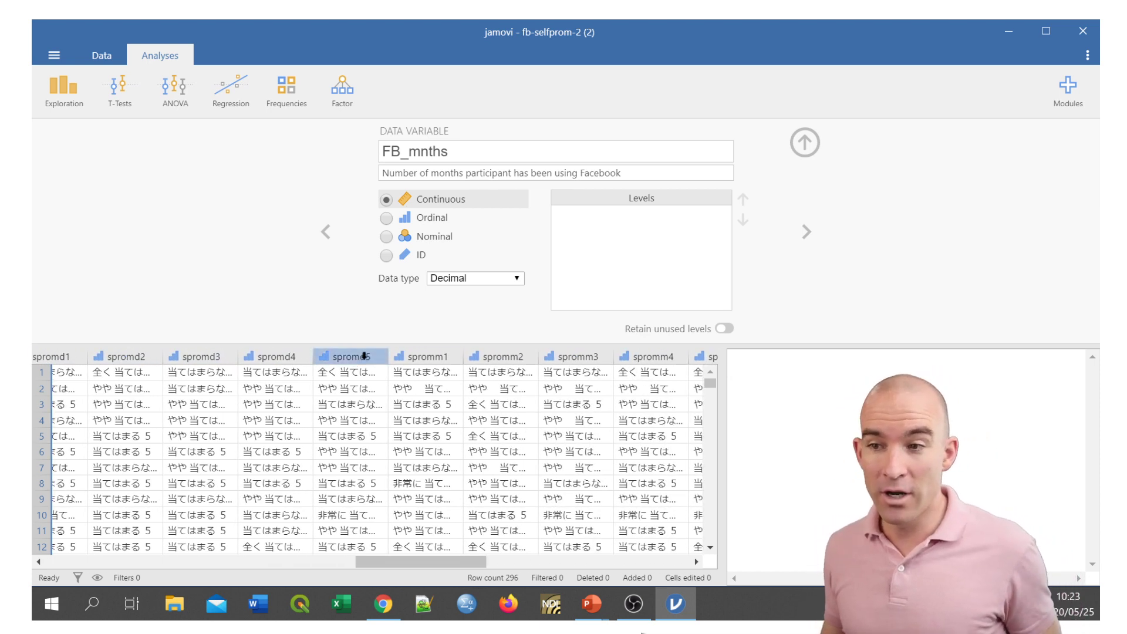
pyautogui.click(421, 354)
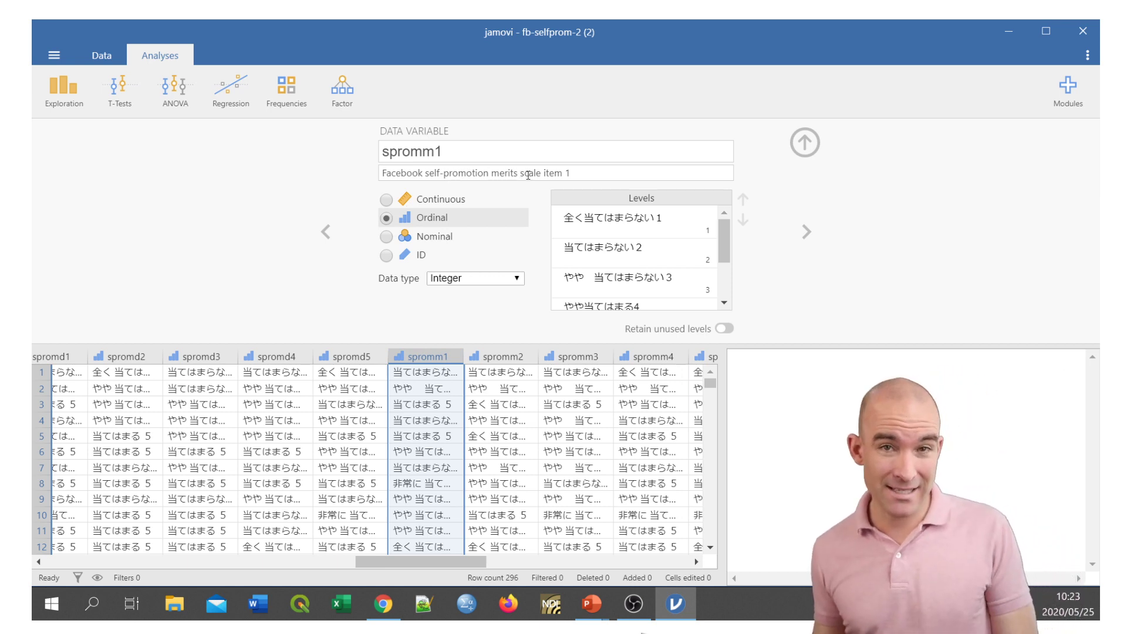
# Highlight the columns spromd1 to spromd5 and the first participant's five responses across them.
pyautogui.moveTo(466, 562); pyautogui.dragTo(430, 574)
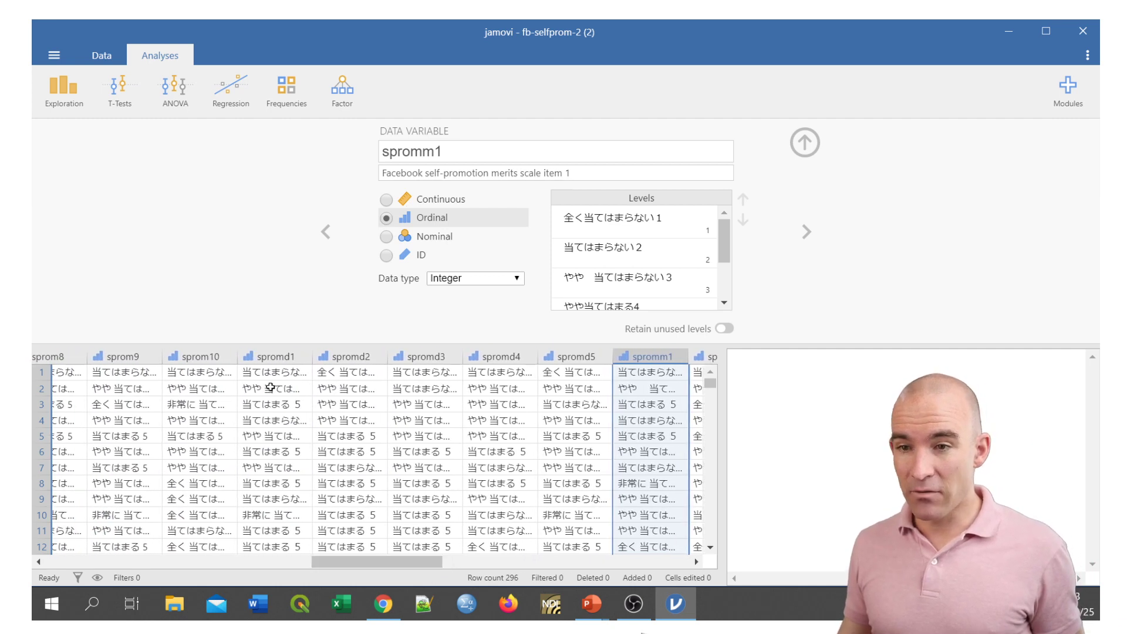
pyautogui.click(301, 357)
pyautogui.moveTo(301, 357); pyautogui.dragTo(578, 358)
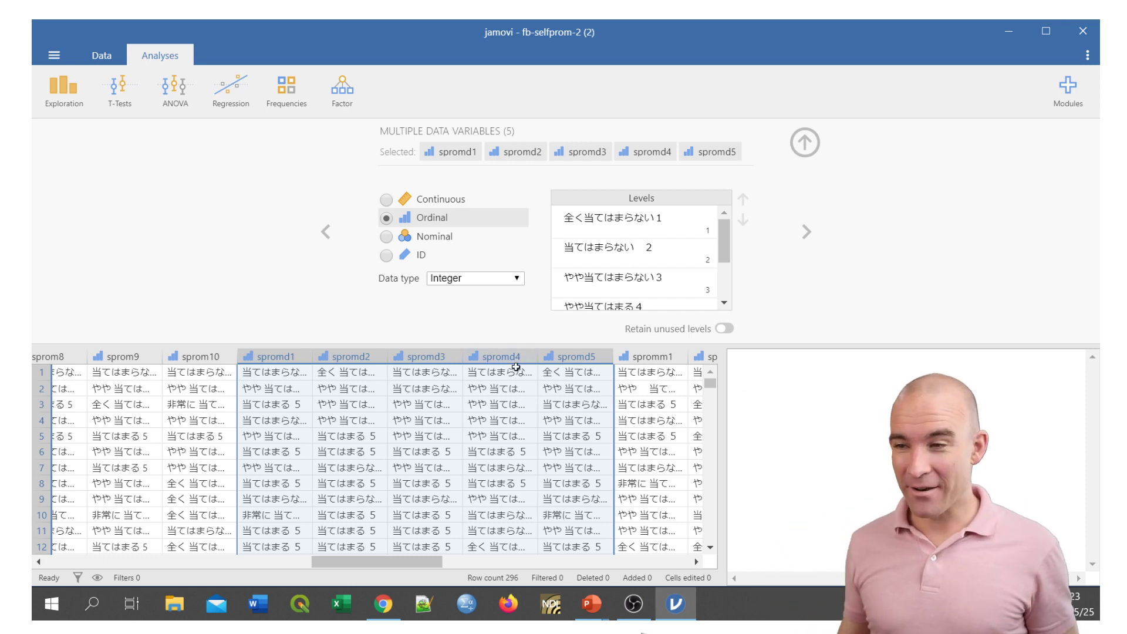
pyautogui.moveTo(426, 559); pyautogui.dragTo(451, 563)
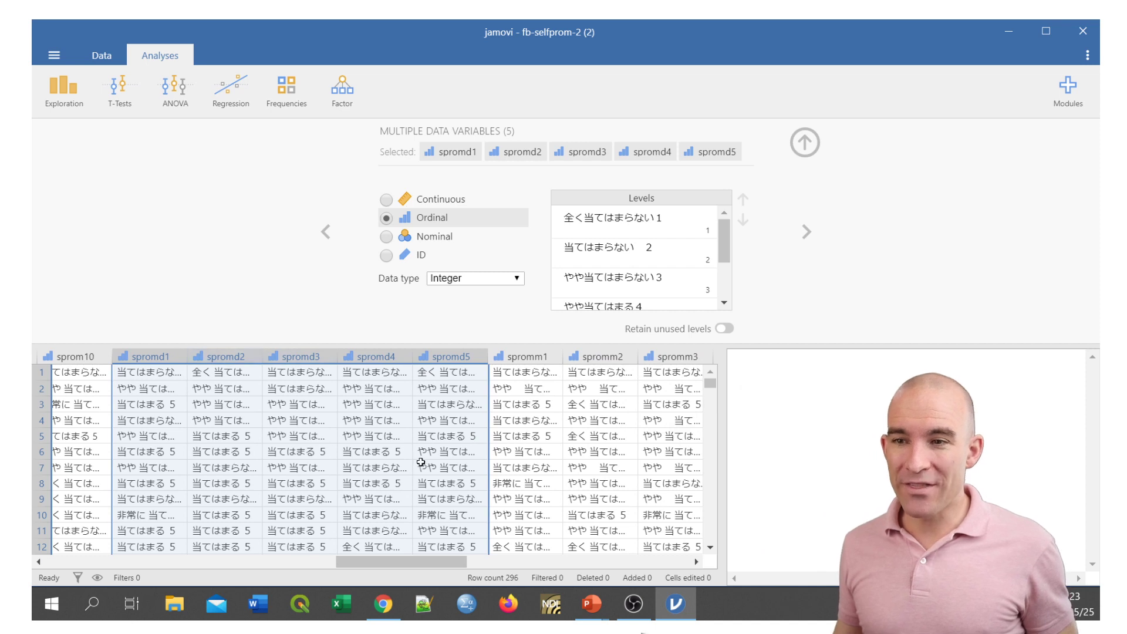
pyautogui.click(158, 372)
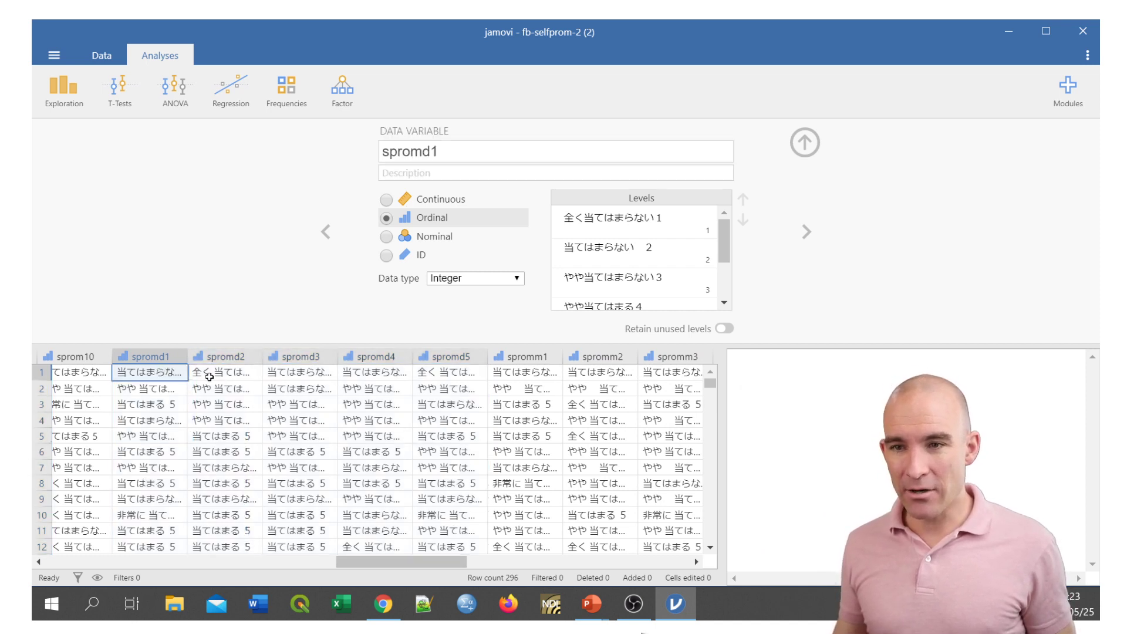
pyautogui.click(220, 374)
pyautogui.click(173, 374)
pyautogui.moveTo(221, 373); pyautogui.dragTo(447, 373)
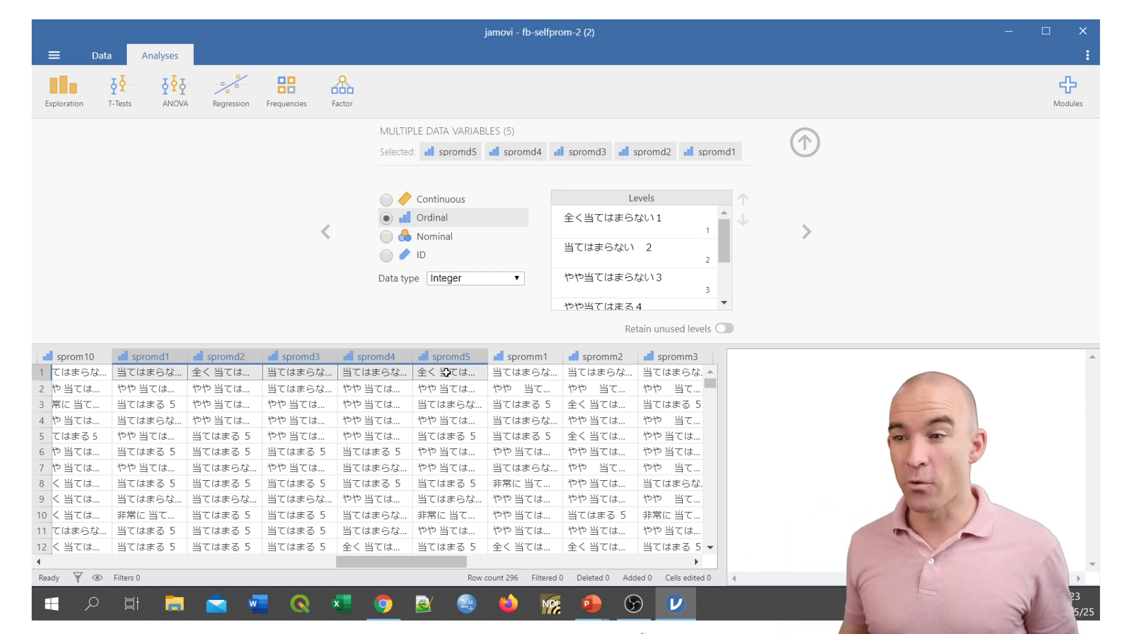
# Close the variable setup and insert a computed variable directly before the spromm1 column.
pyautogui.click(515, 356)
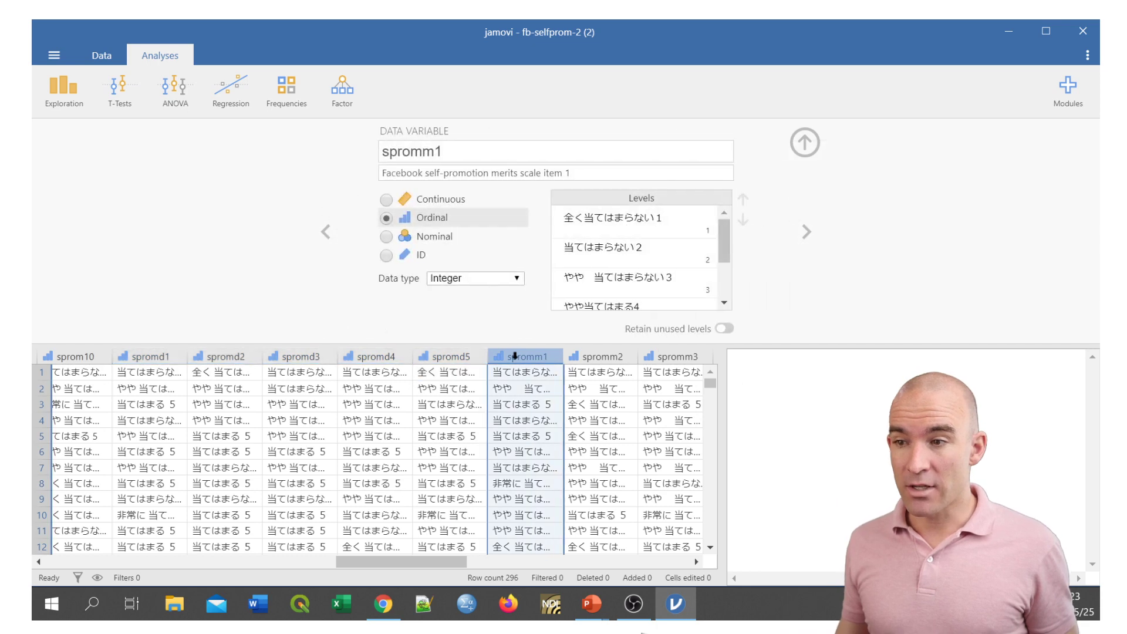
pyautogui.click(803, 143)
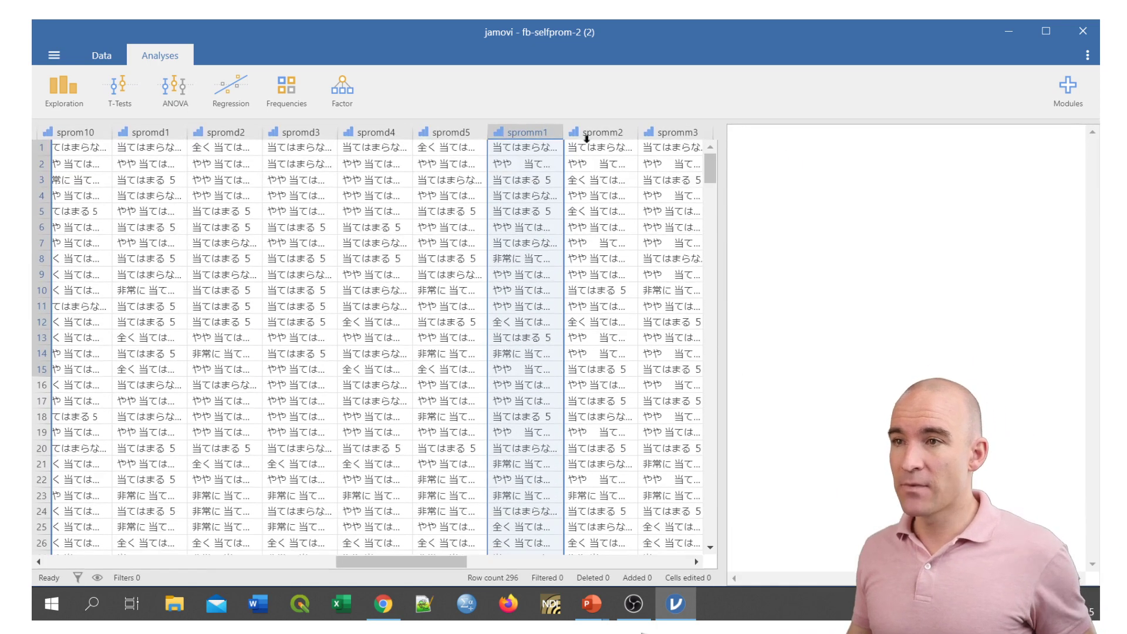
pyautogui.rightClick(526, 131)
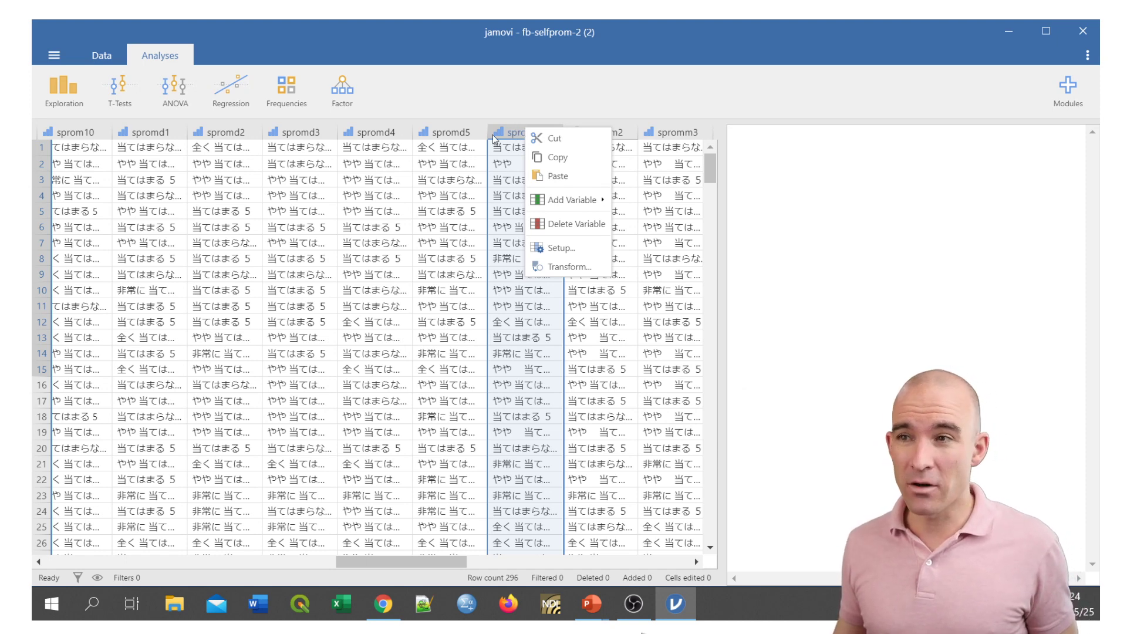
pyautogui.click(583, 201)
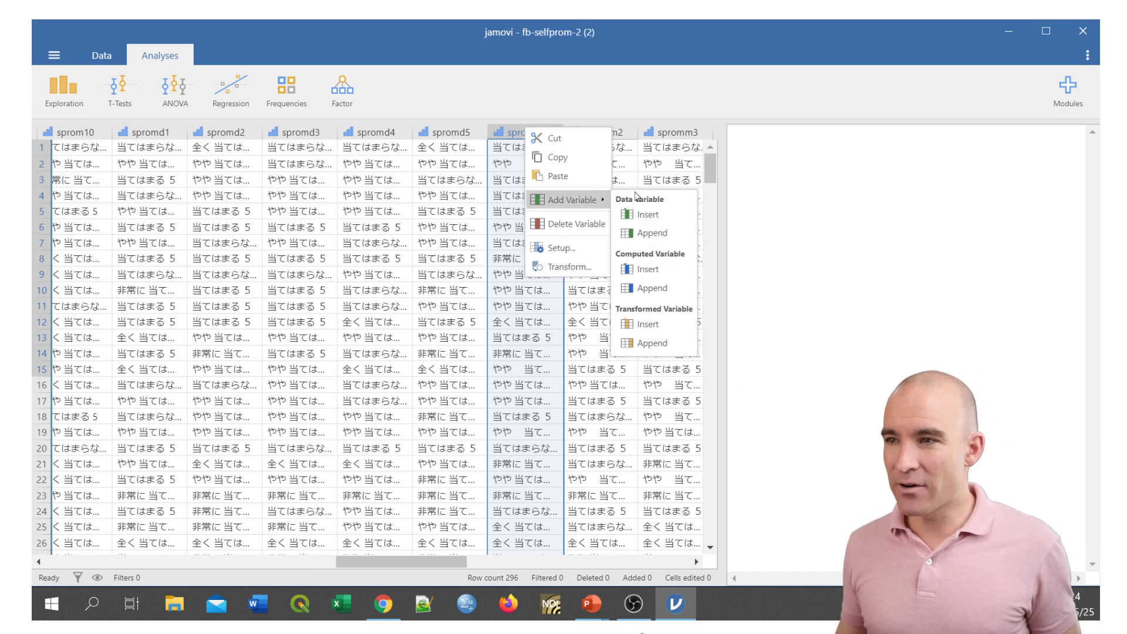
pyautogui.click(647, 269)
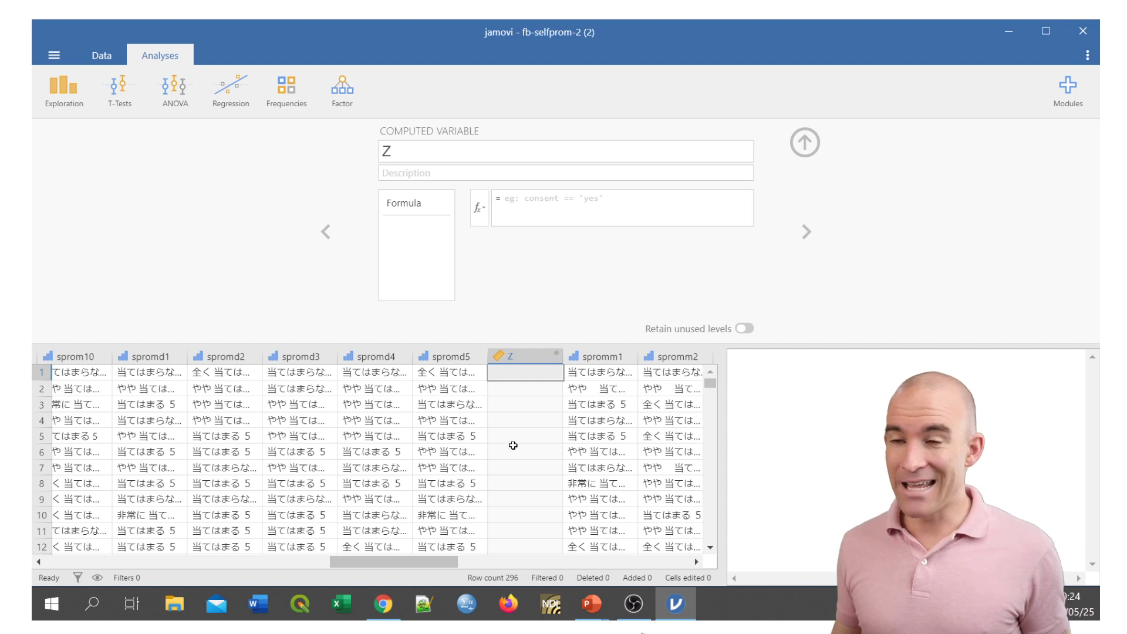
# Name the new computed variable "Self-promotion Demerit Average Score".
pyautogui.click(387, 153)
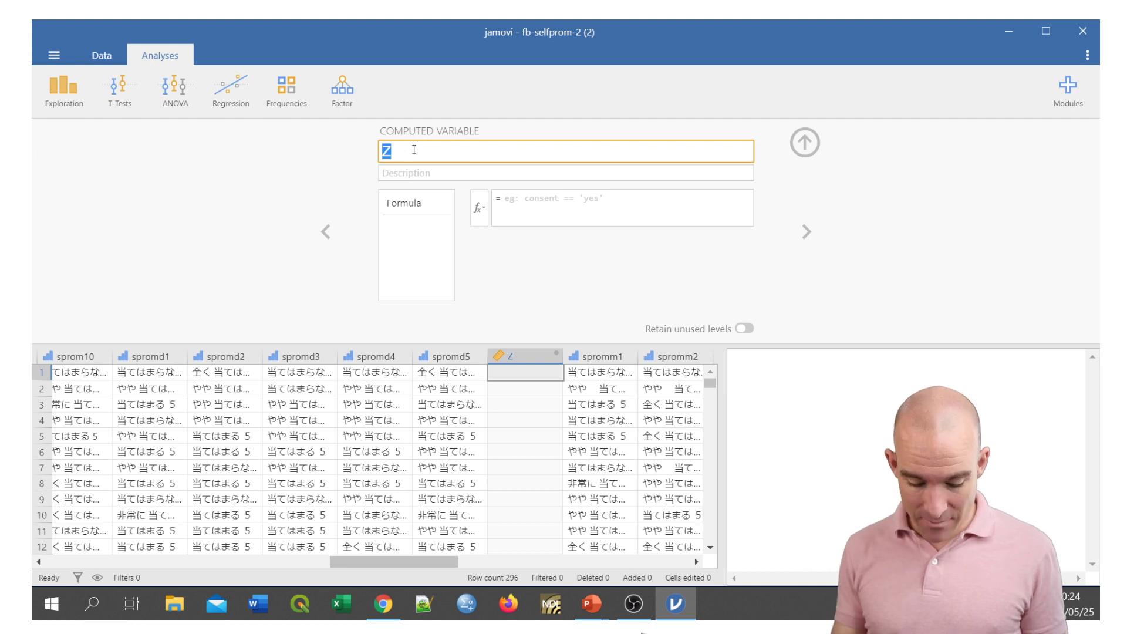
pyautogui.write('Sel')
pyautogui.write('promotionm')
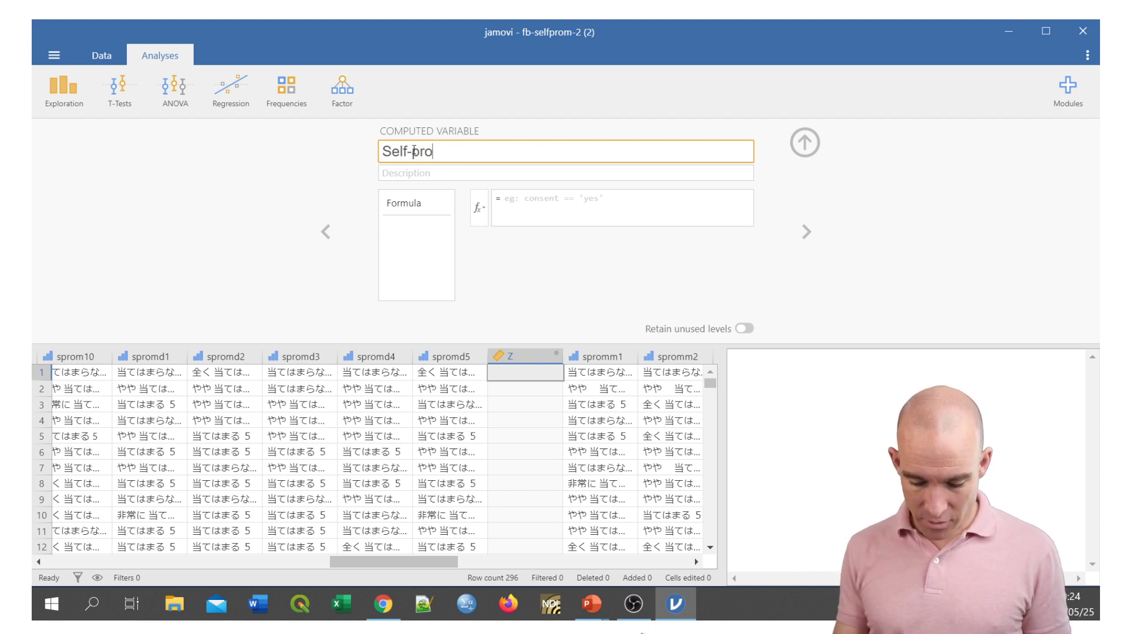
pyautogui.press('BackSpace')
pyautogui.press('BackSpace')
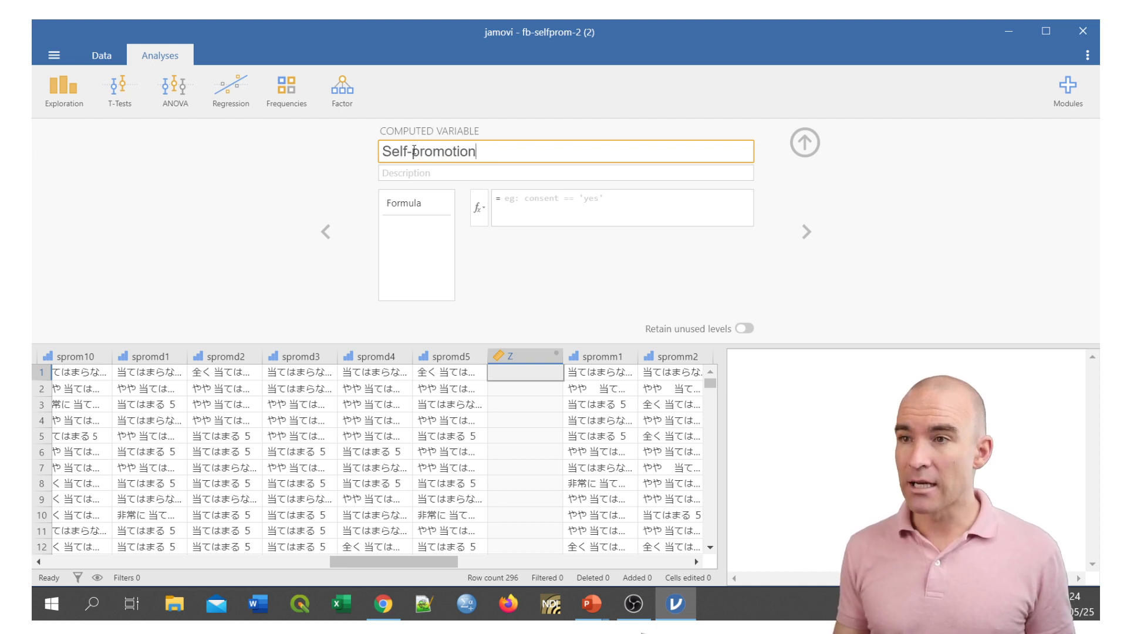
pyautogui.write('Demerit')
pyautogui.press('BackSpace')
pyautogui.press('BackSpace')
pyautogui.press('BackSpace')
pyautogui.press('BackSpace')
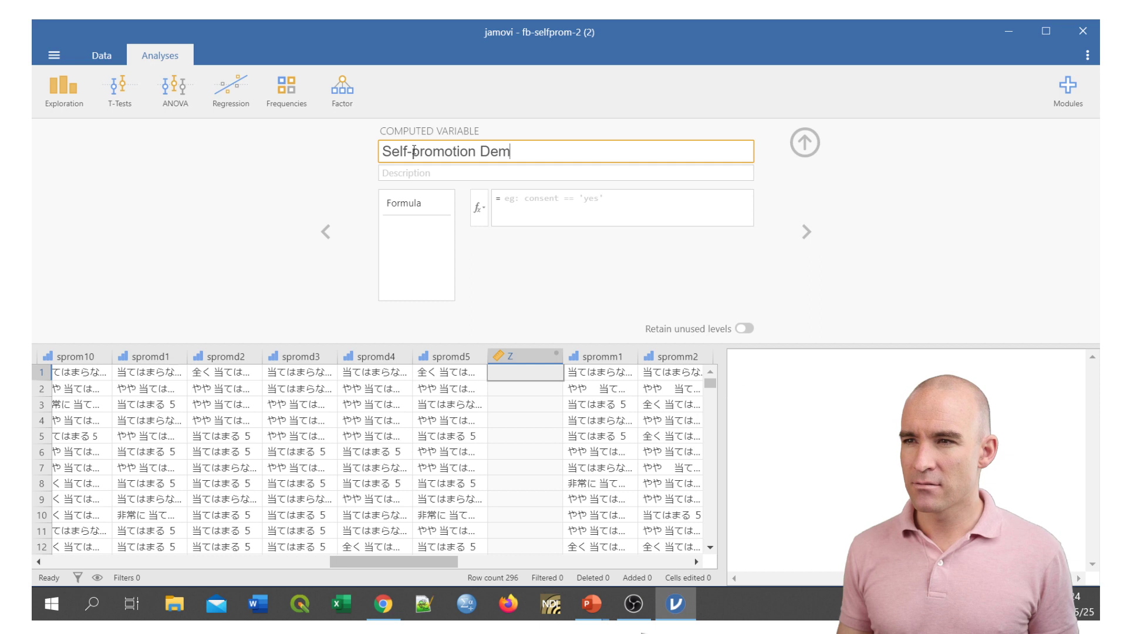
pyautogui.write('erit')
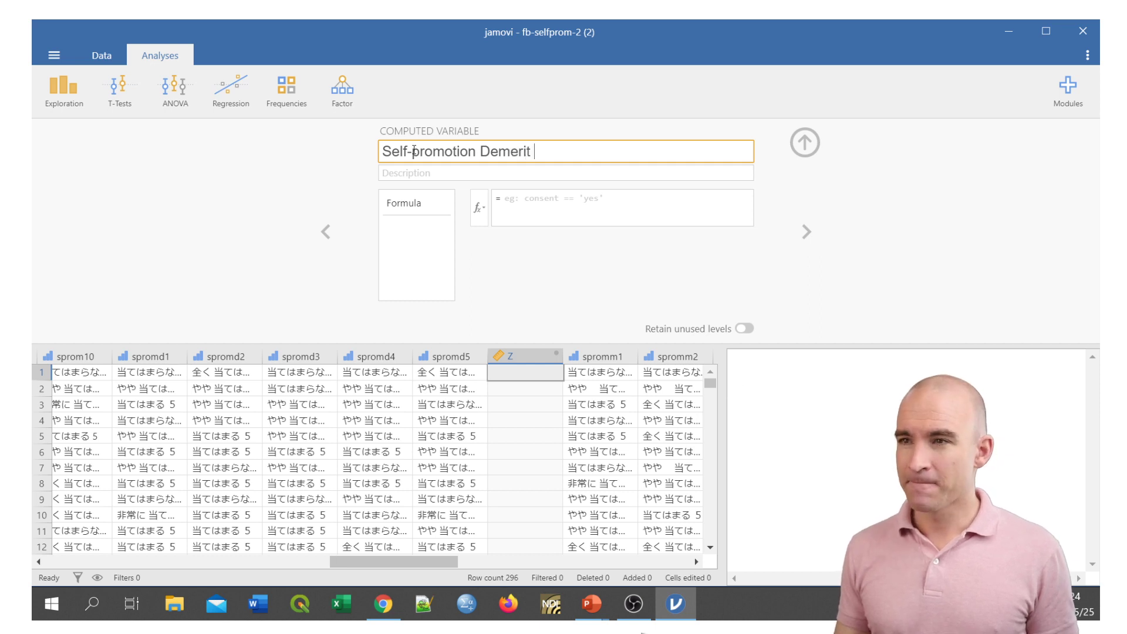
pyautogui.write(' Avera')
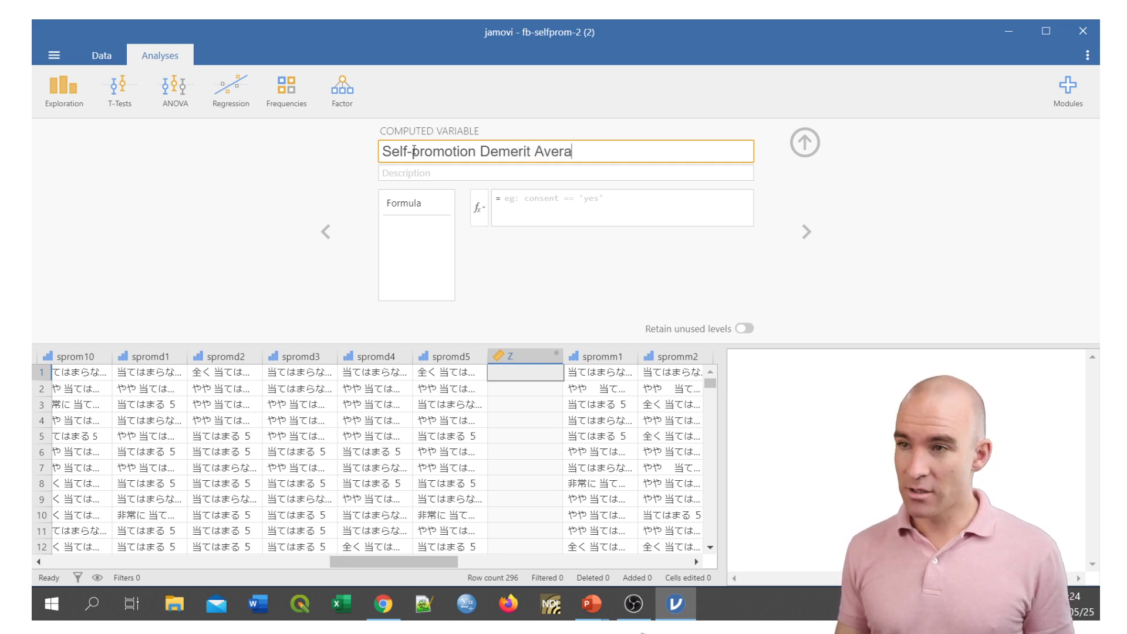
pyautogui.write('ge Score')
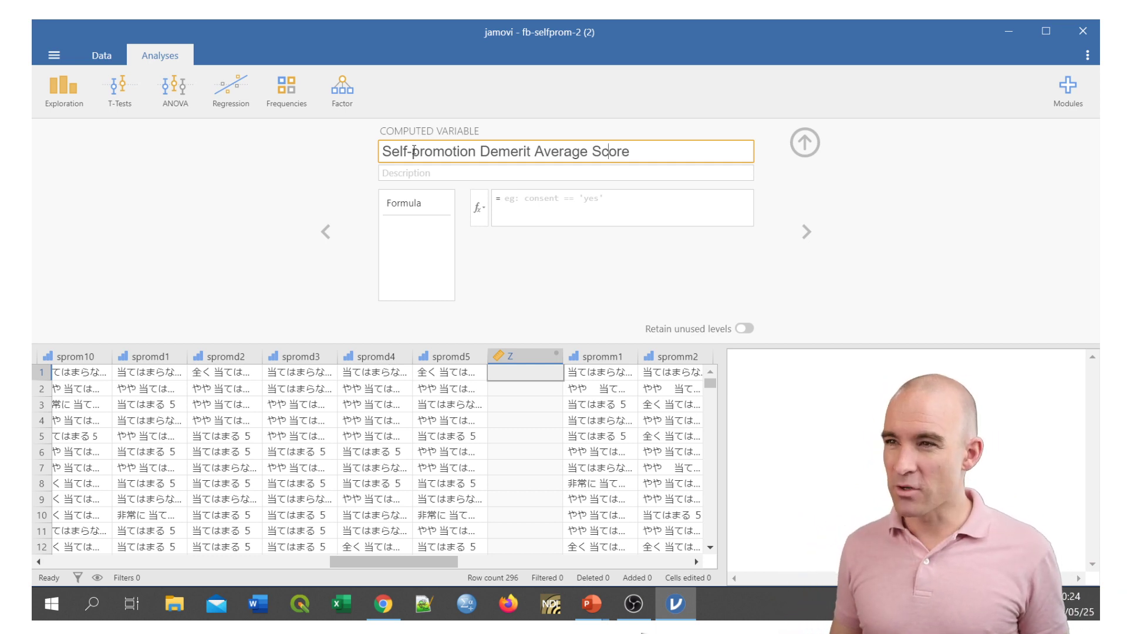
# Replace the word "Average" with "Focus" in the computed variable's name.
pyautogui.hotkey('shift', 'Left')
pyautogui.hotkey('shift', 'Left')
pyautogui.hotkey('shift', 'Left')
pyautogui.hotkey('shift', 'Left')
pyautogui.hotkey('shift', 'Left')
pyautogui.hotkey('shift', 'Left')
pyautogui.hotkey('shift', 'Left')
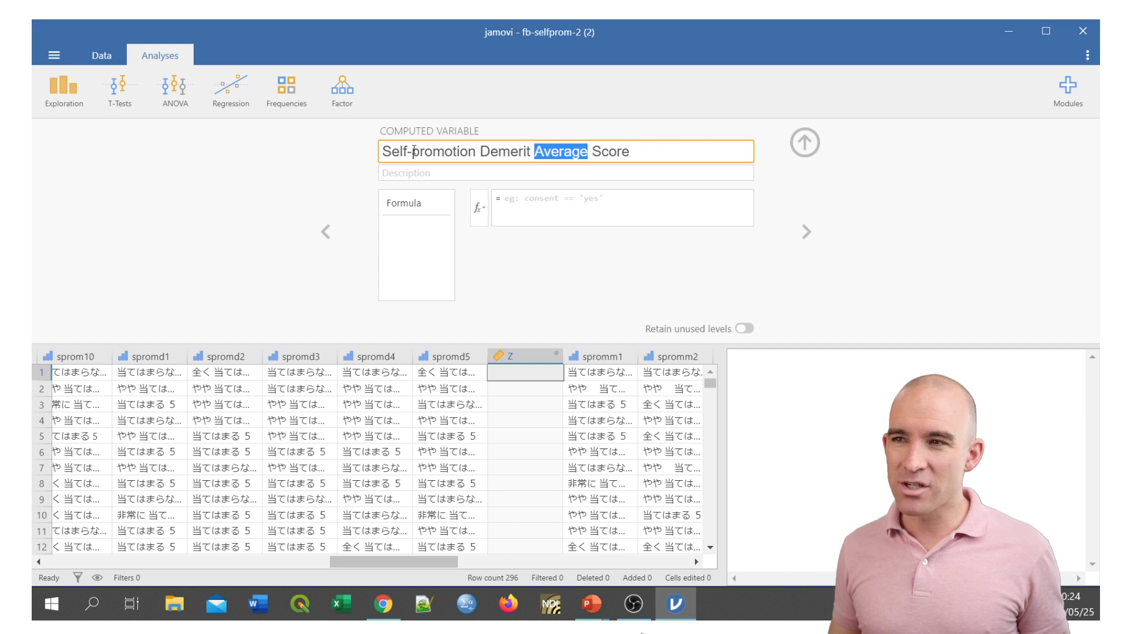
pyautogui.write('Focus')
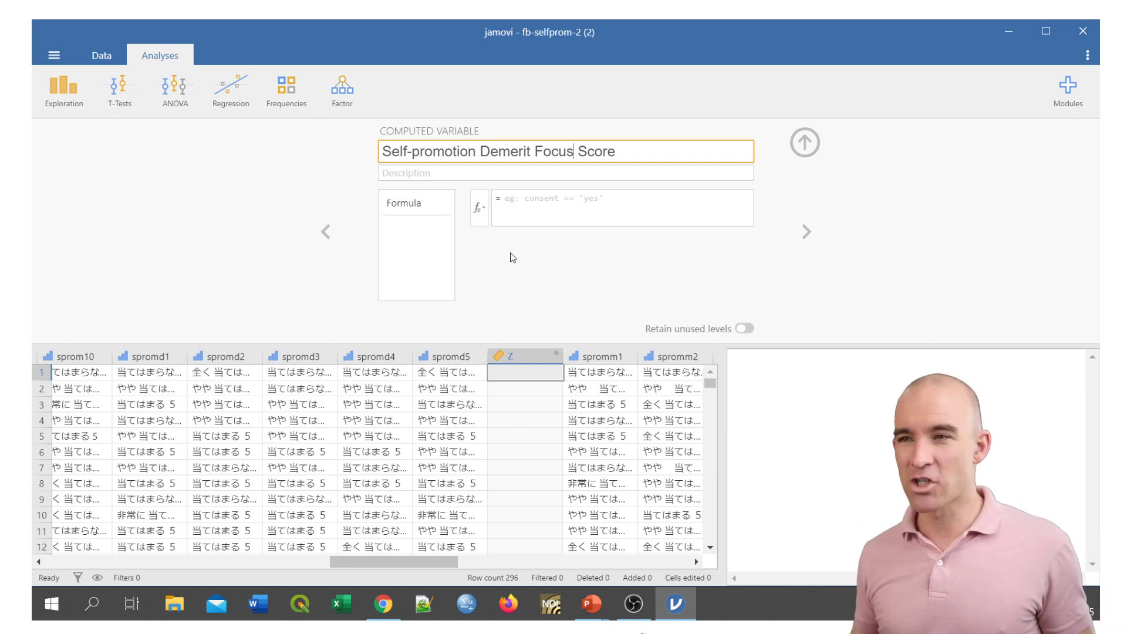
# Enter the formula (spromd1+spromd2+spromd3+spromd4+spromd5)/5 for the computed variable and apply it.
pyautogui.click(549, 206)
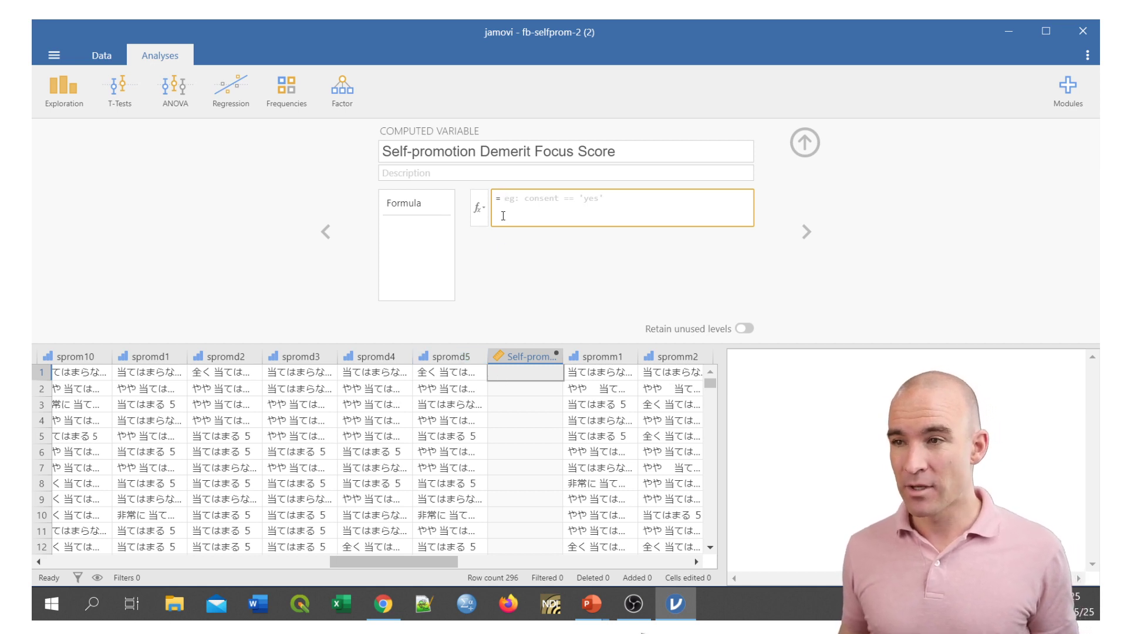
pyautogui.write('(')
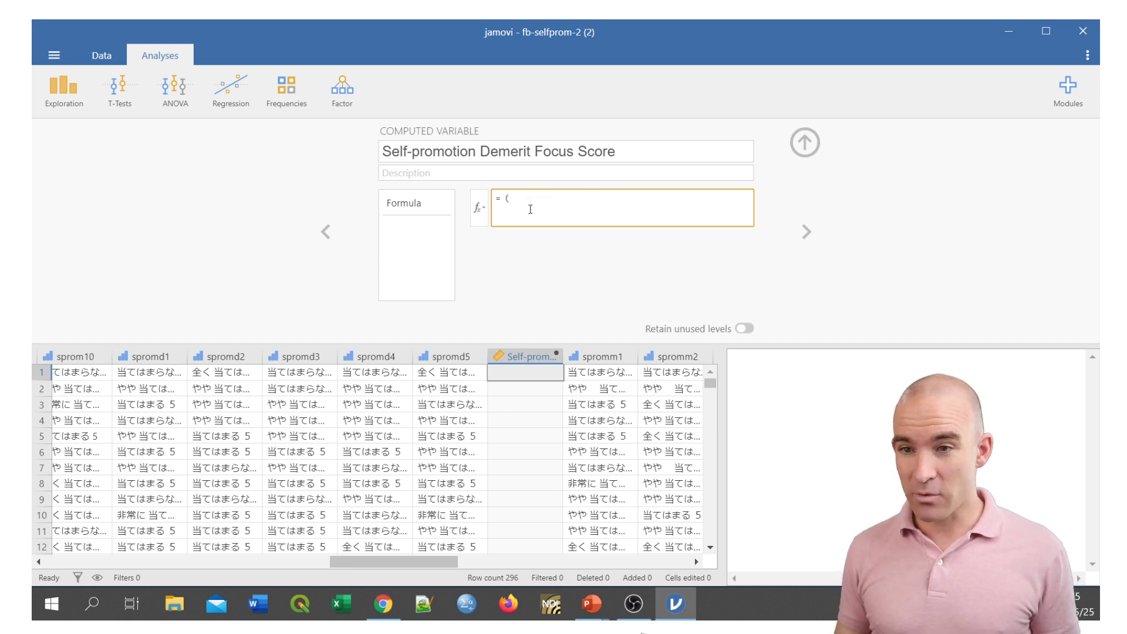
pyautogui.write('sprom')
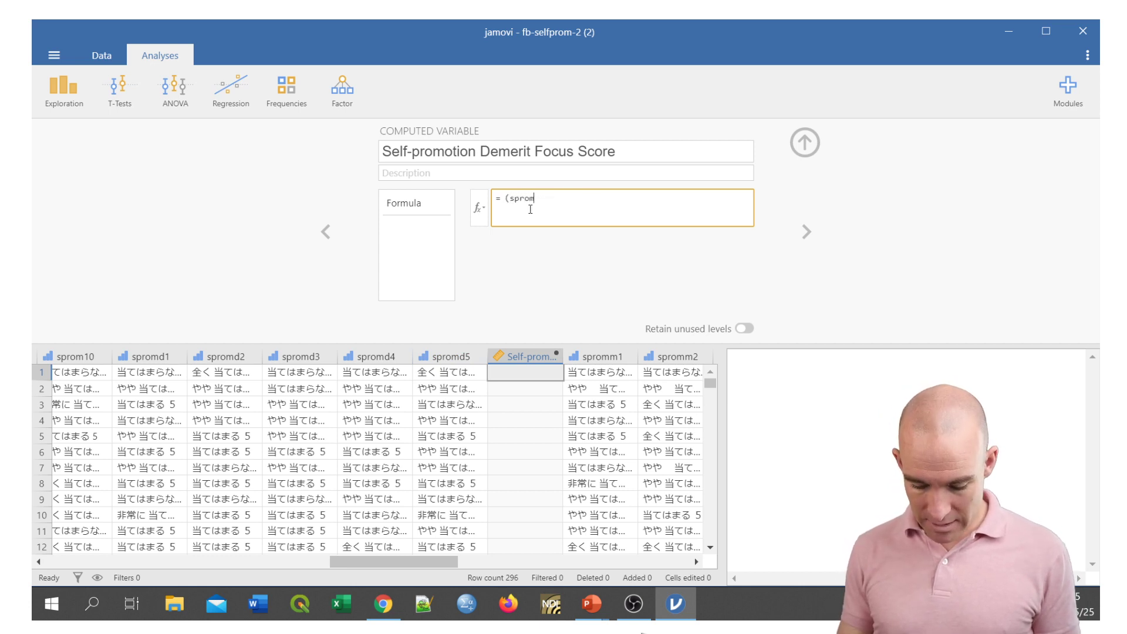
pyautogui.write('d1+spromd2')
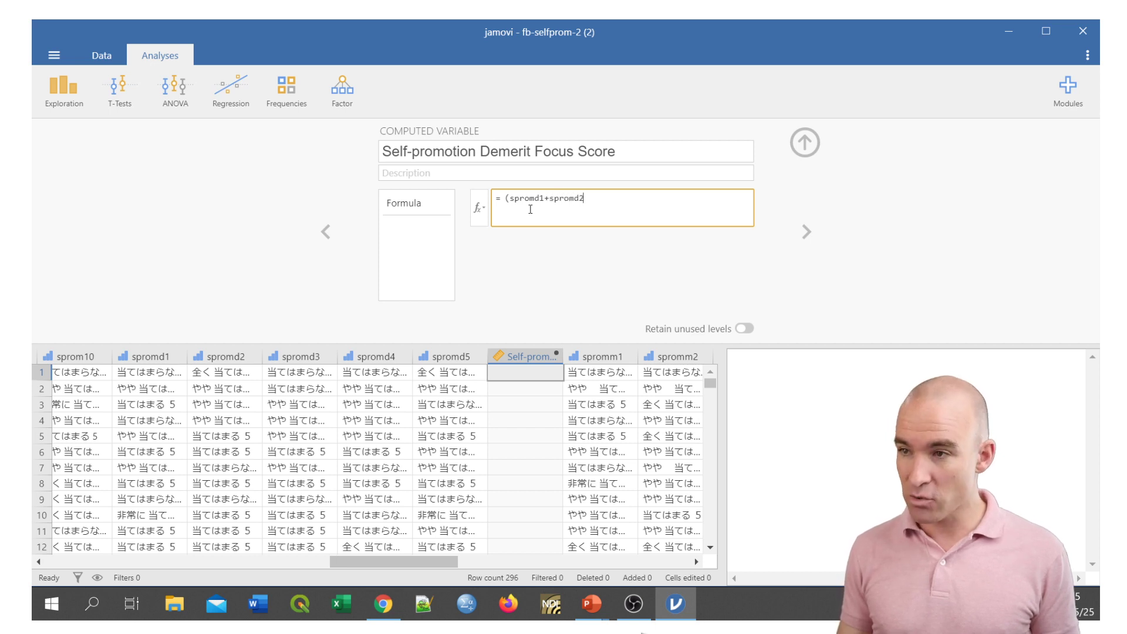
pyautogui.write('+spromd3')
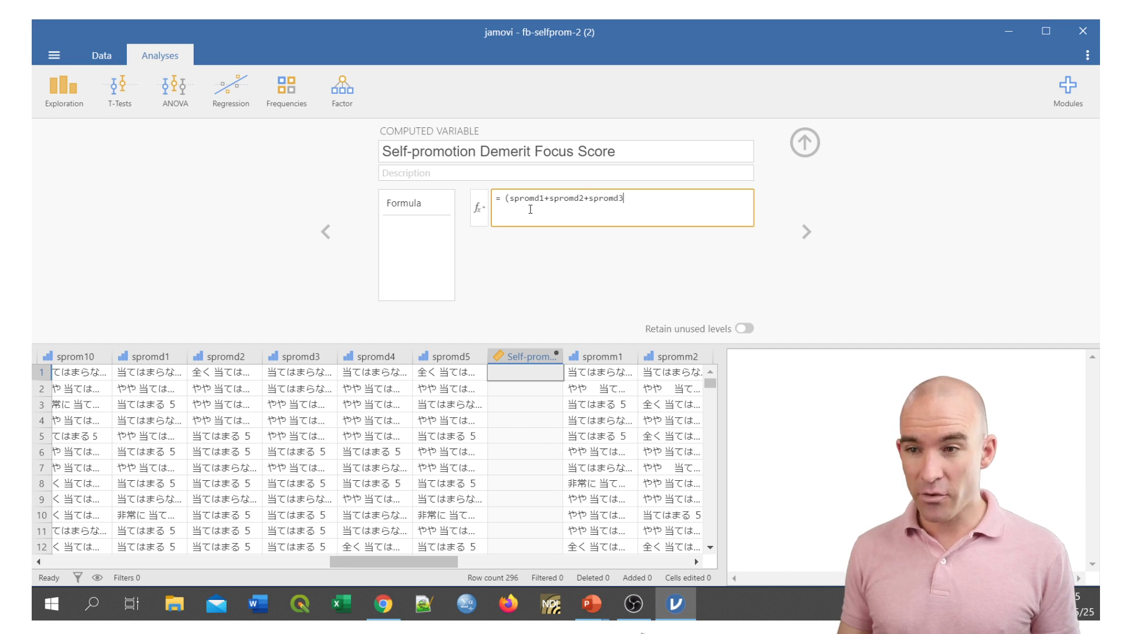
pyautogui.write('+spromd4+pr')
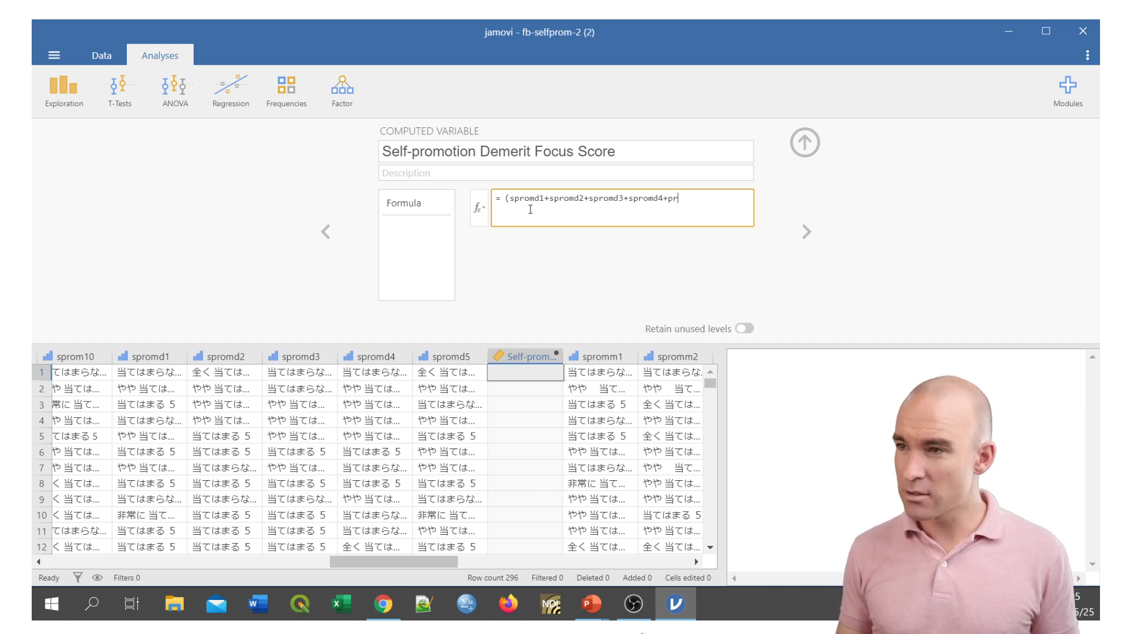
pyautogui.press('BackSpace')
pyautogui.press('BackSpace')
pyautogui.write('spromd5)/5')
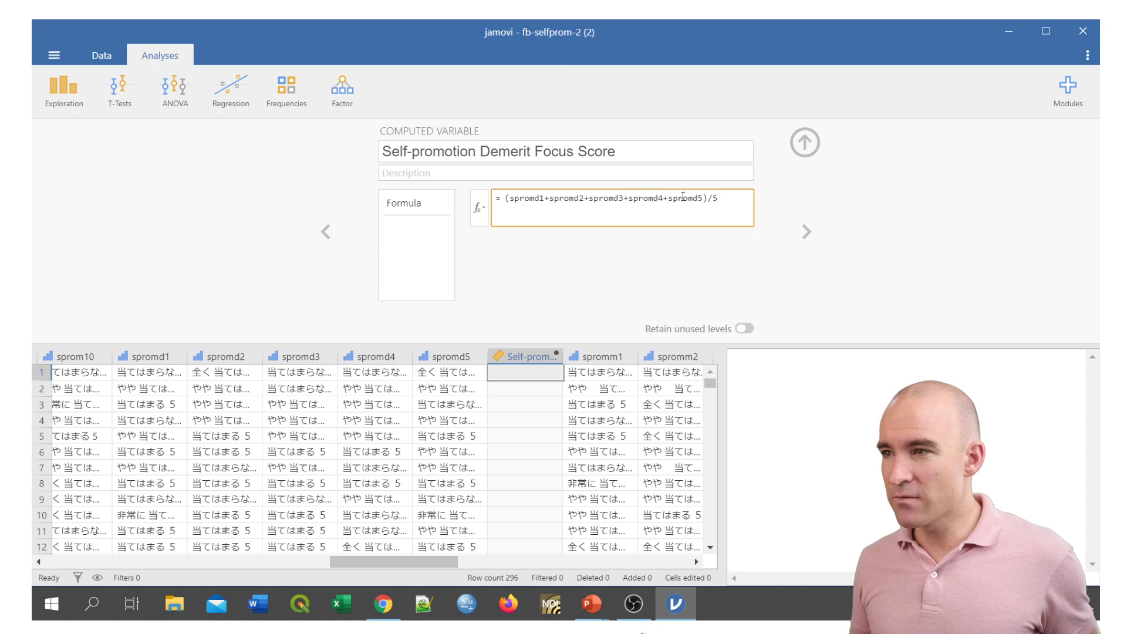
pyautogui.moveTo(711, 198); pyautogui.dragTo(504, 199)
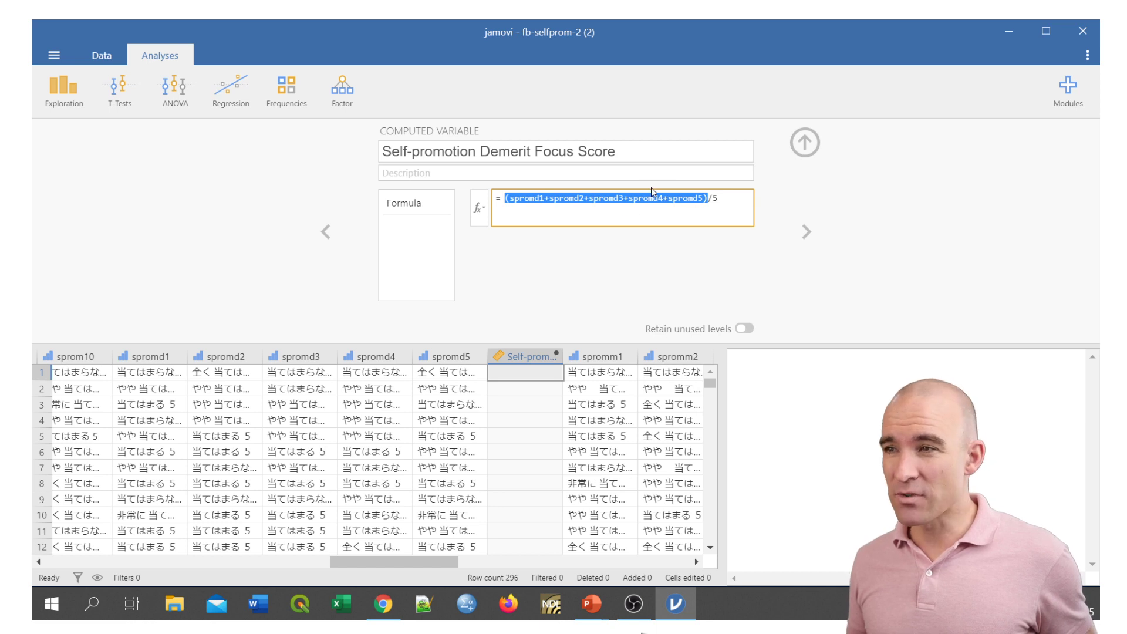
pyautogui.click(711, 200)
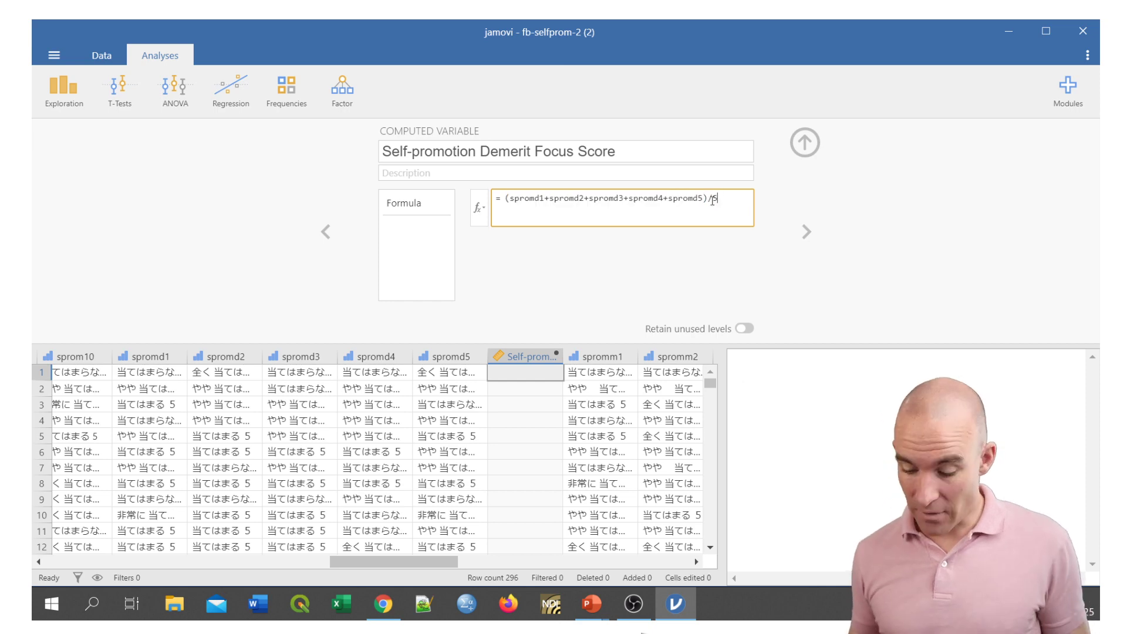
pyautogui.press('Return')
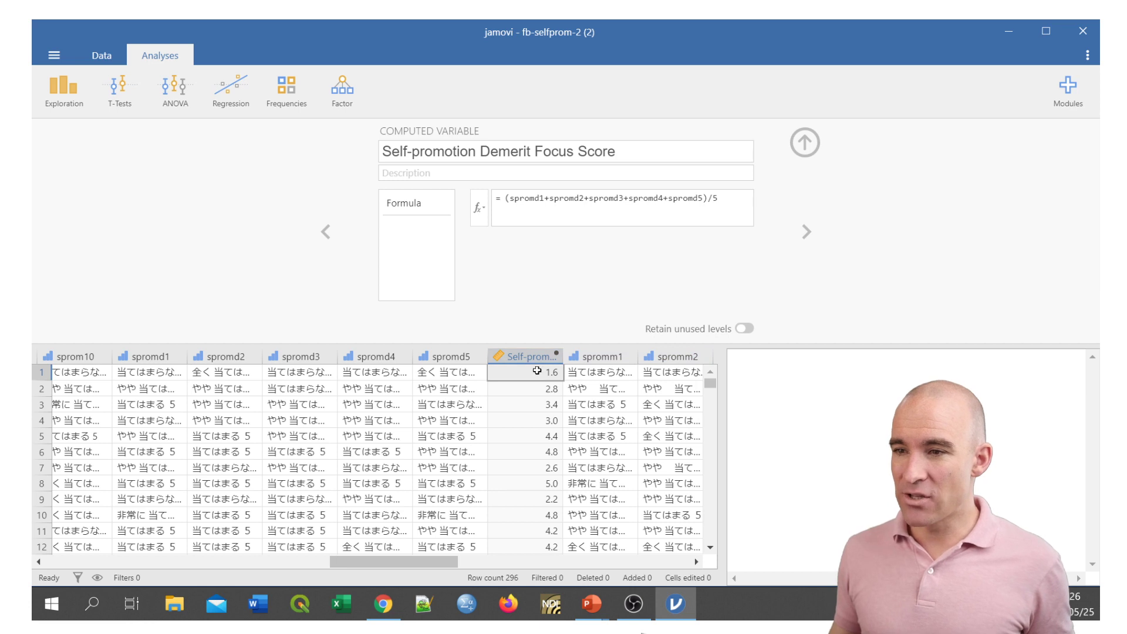
# Widen the Self-promotion Demerit Focus Score column to fit its full name and check the computed scores in rows 2 to 6.
pyautogui.moveTo(562, 356); pyautogui.dragTo(669, 356)
pyautogui.click(655, 388)
pyautogui.click(657, 404)
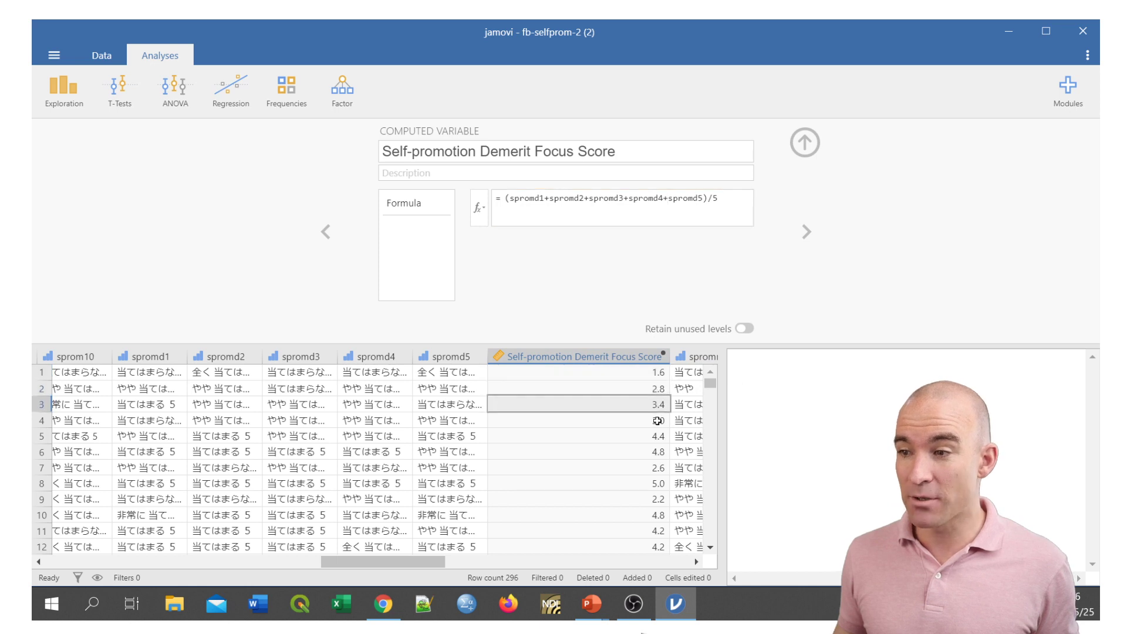
pyautogui.click(660, 424)
pyautogui.click(660, 437)
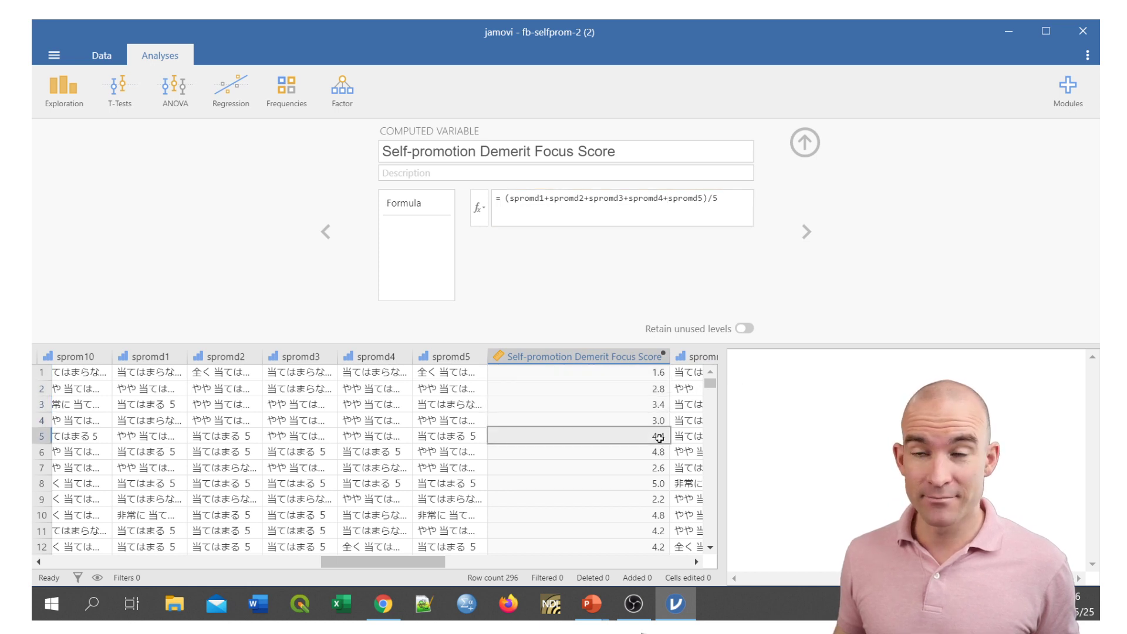
pyautogui.click(662, 452)
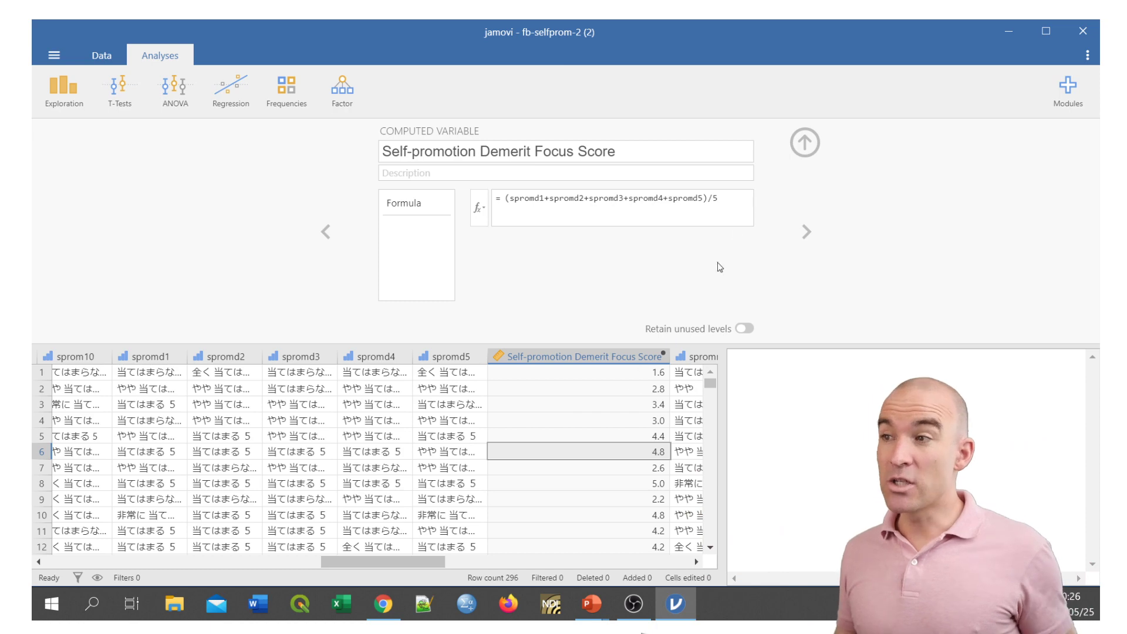
# Close the computed variable setup and start an Independent Samples T-Test.
pyautogui.click(806, 143)
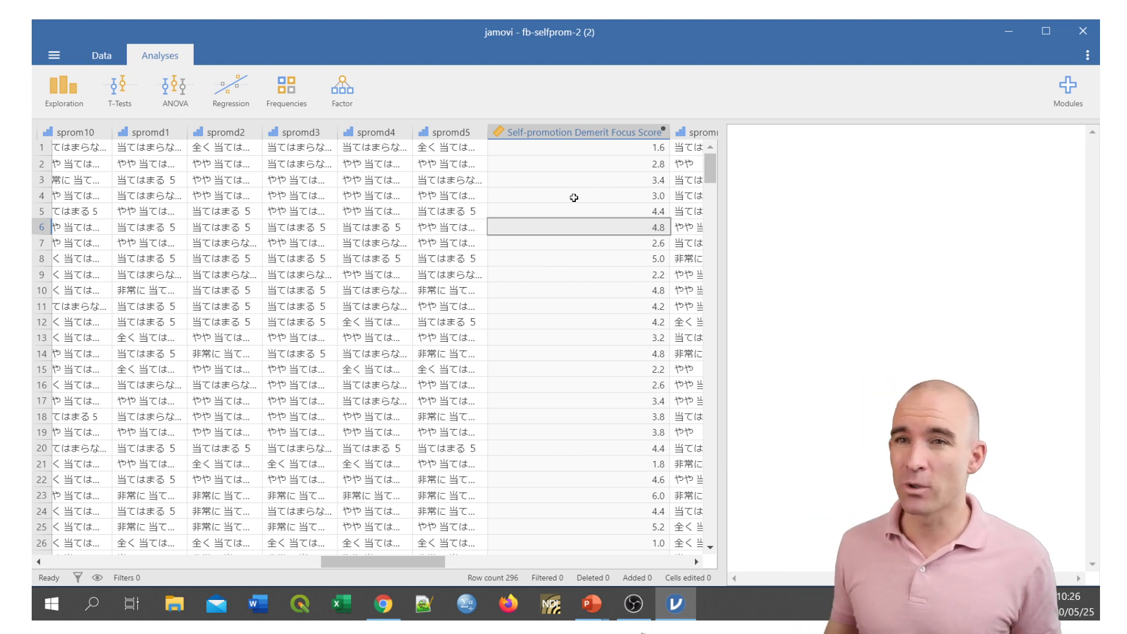
pyautogui.click(117, 90)
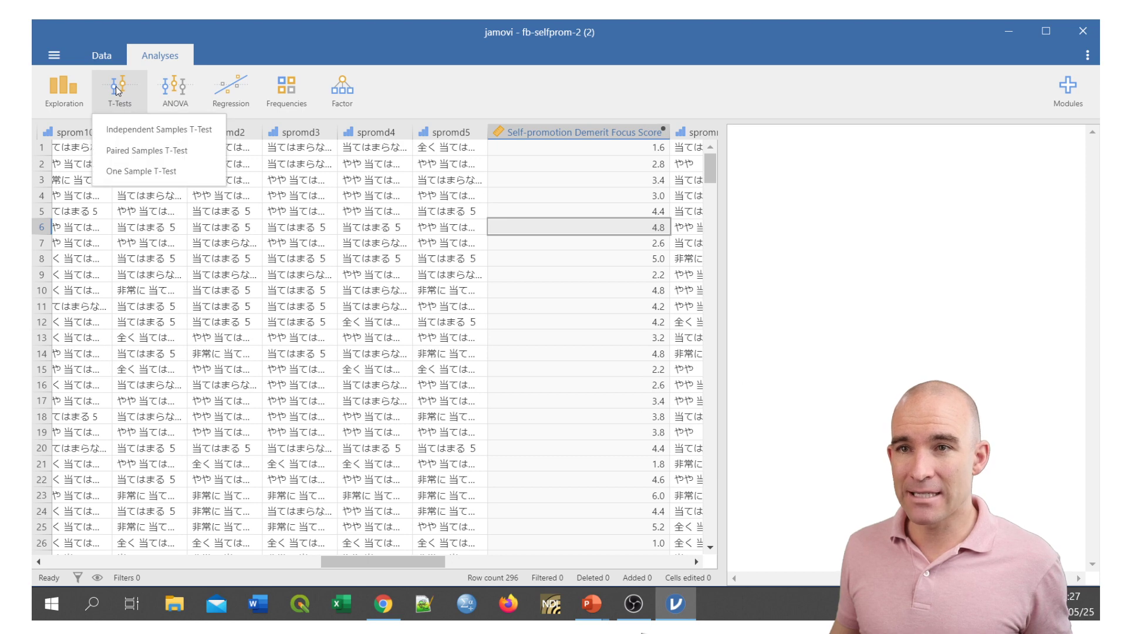
pyautogui.click(195, 134)
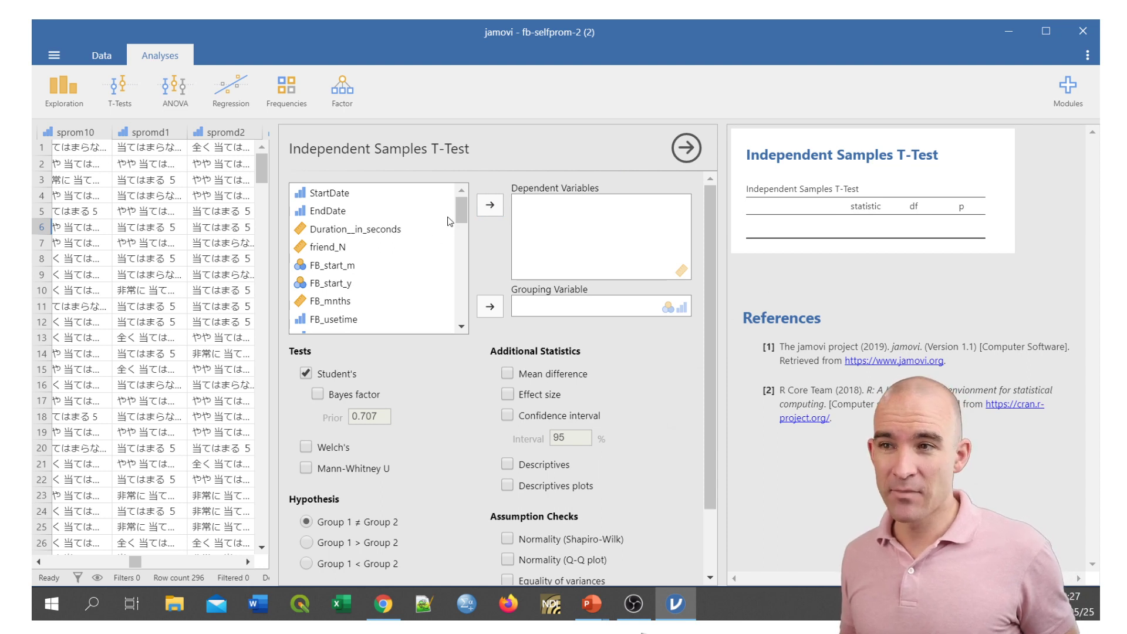
# Find Self-promotion Demerit Focus Score among the available variables and assign it as the t-test's dependent variable.
pyautogui.moveTo(460, 208)
pyautogui.mouseDown()
pyautogui.moveTo(460, 321)
pyautogui.moveTo(455, 223)
pyautogui.mouseUp()
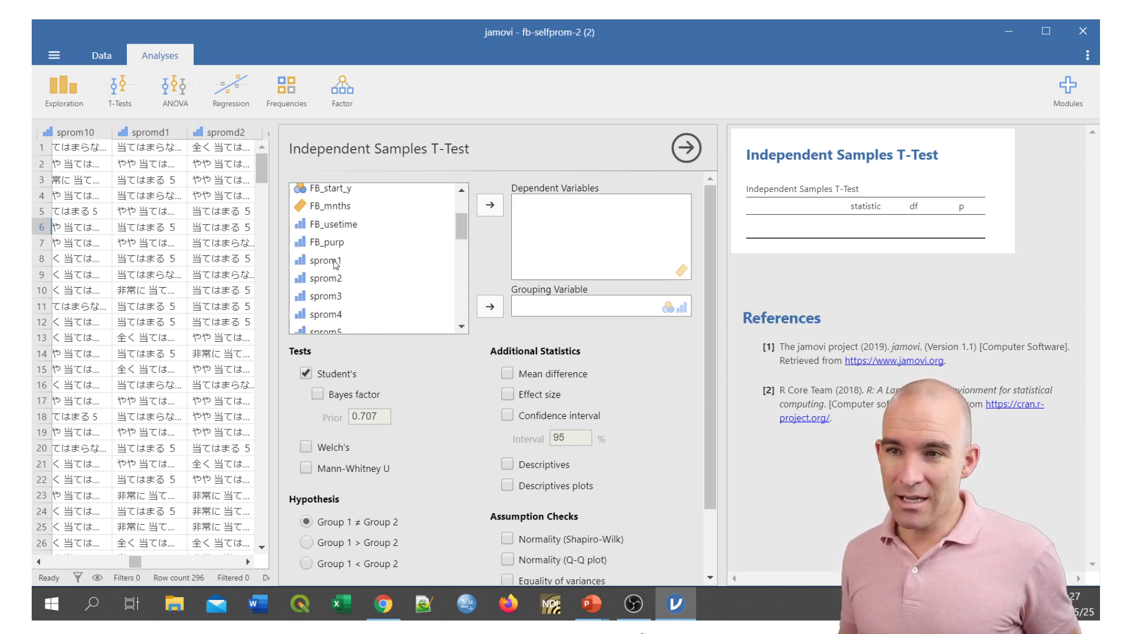
pyautogui.scroll(-1, 462, 239)
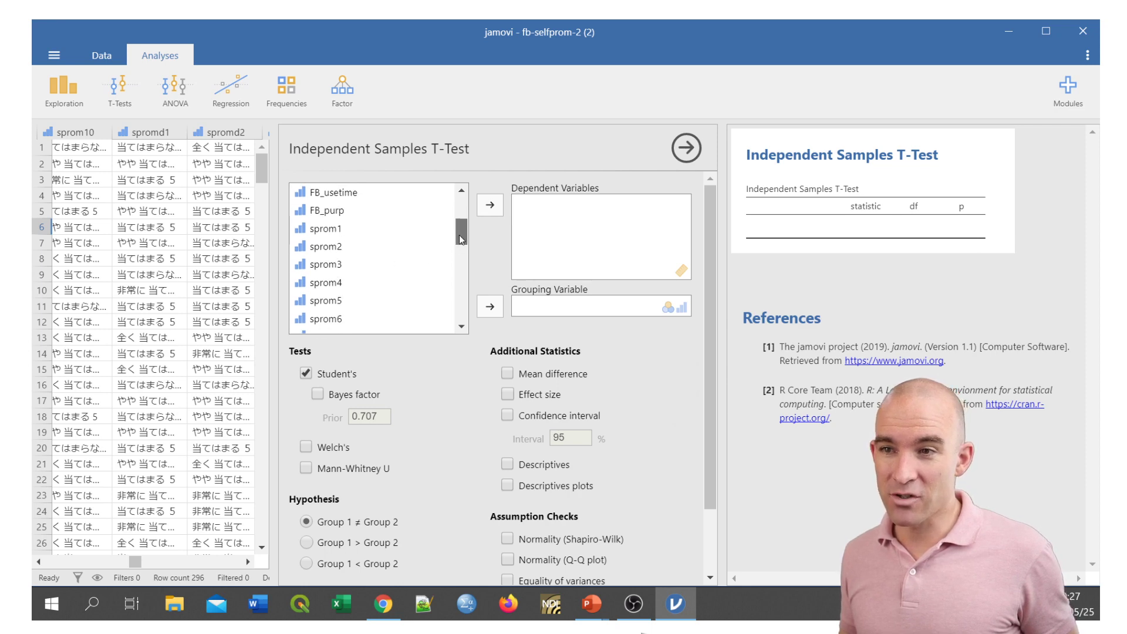
pyautogui.moveTo(461, 240); pyautogui.dragTo(468, 276)
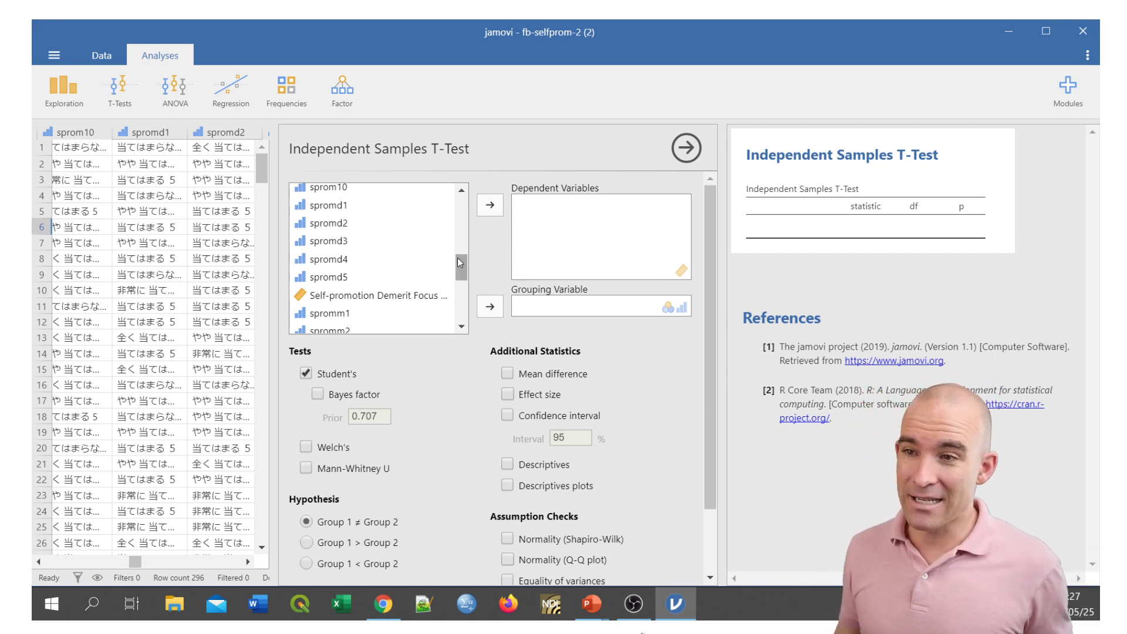
pyautogui.scroll(-2, 422, 255)
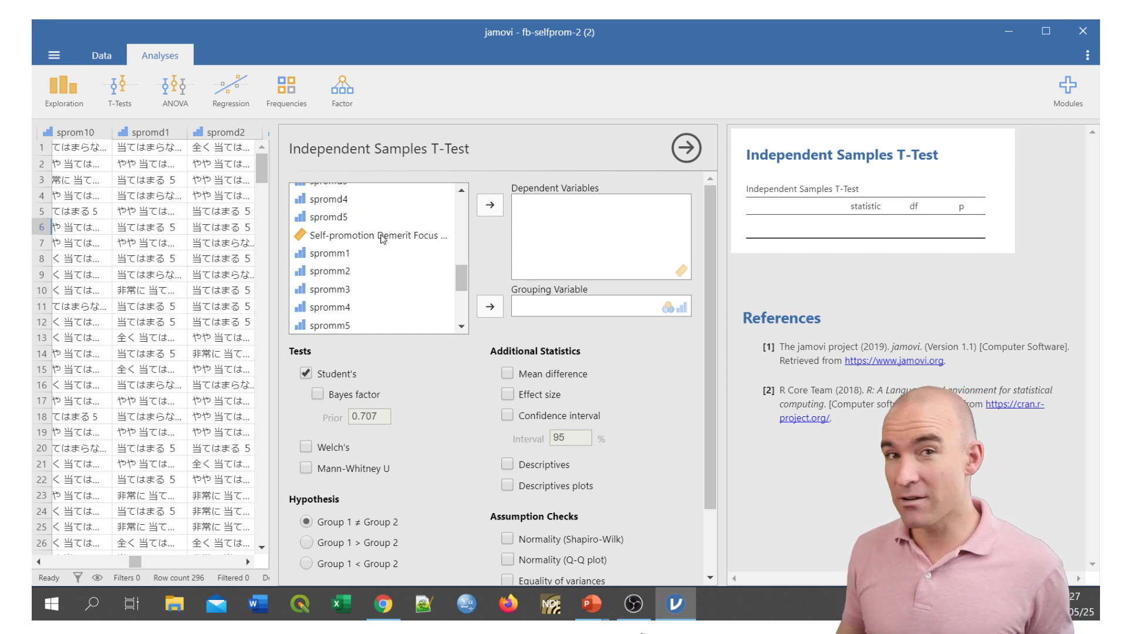
pyautogui.moveTo(461, 276); pyautogui.dragTo(468, 315)
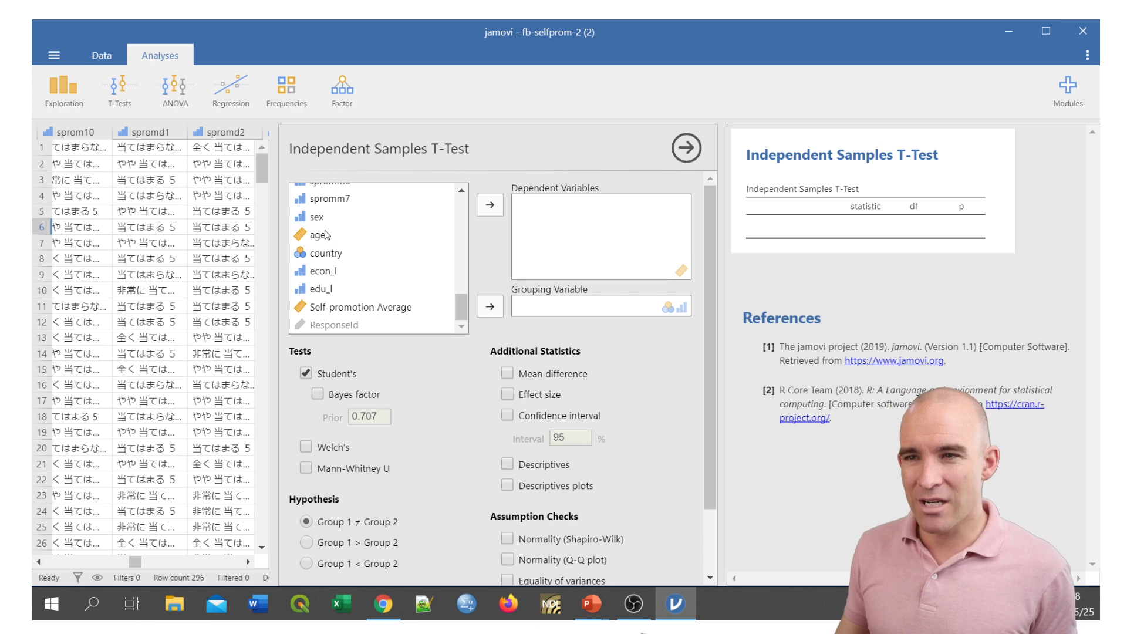
pyautogui.moveTo(461, 303); pyautogui.dragTo(456, 262)
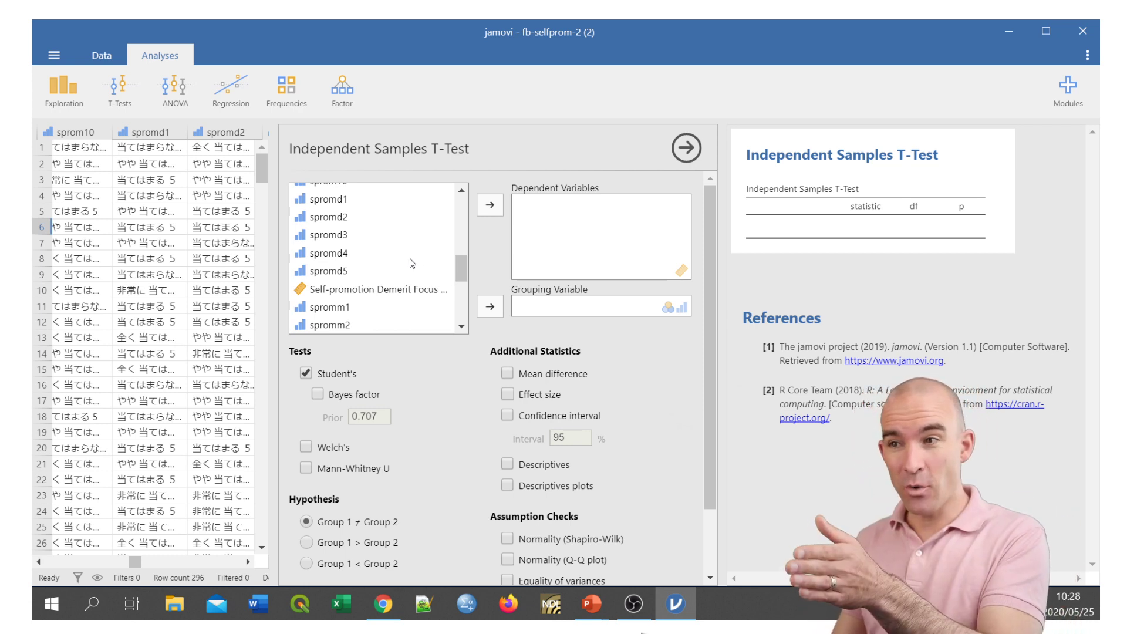
pyautogui.click(414, 292)
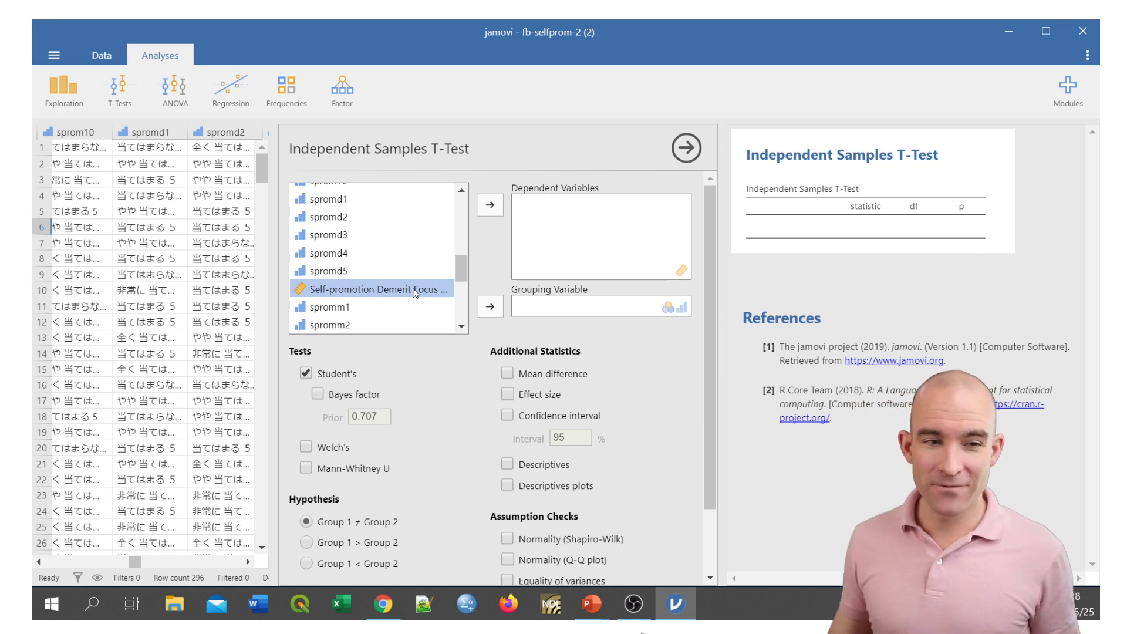
pyautogui.moveTo(404, 292); pyautogui.dragTo(634, 219)
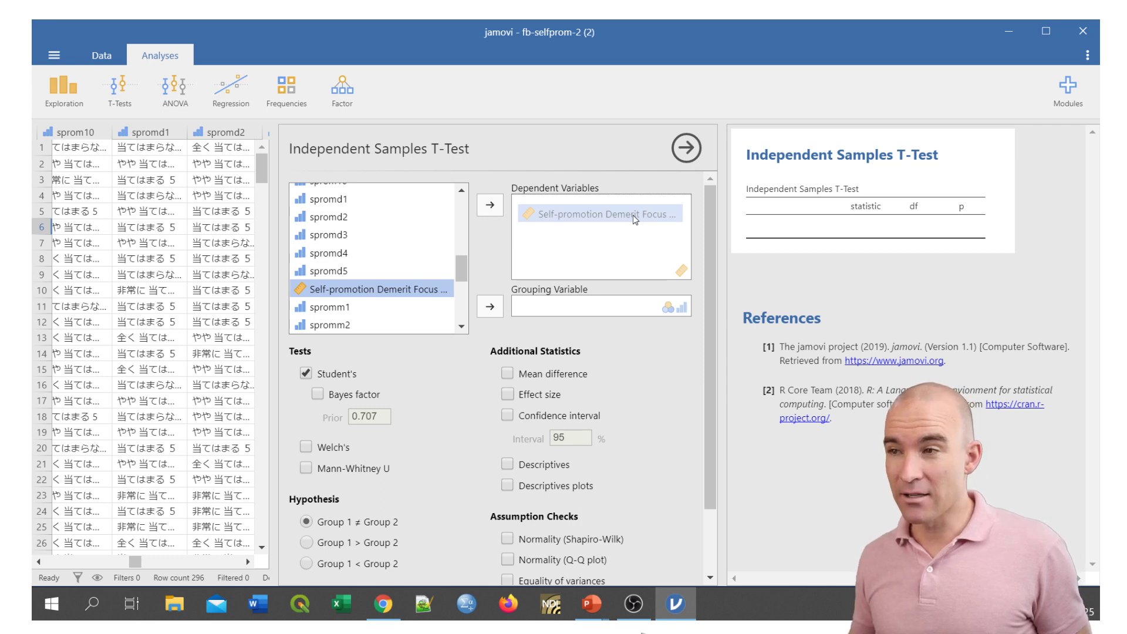
pyautogui.moveTo(633, 215); pyautogui.dragTo(633, 214)
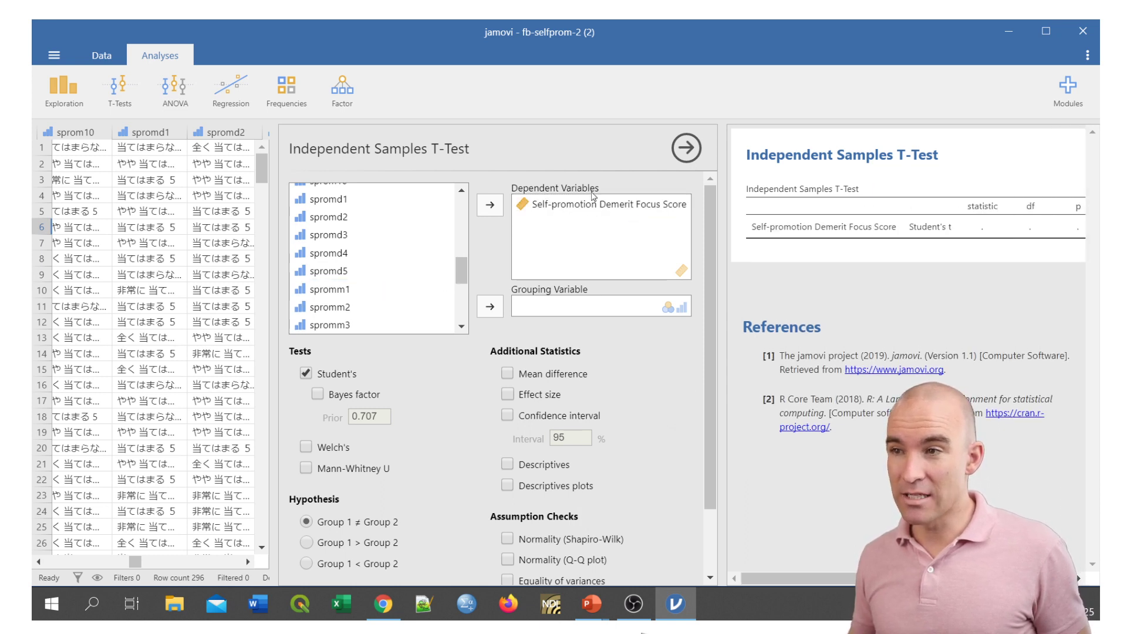
# Assign country as the t-test's grouping variable and widen the results area until the p column shows in full.
pyautogui.moveTo(465, 267); pyautogui.dragTo(468, 308)
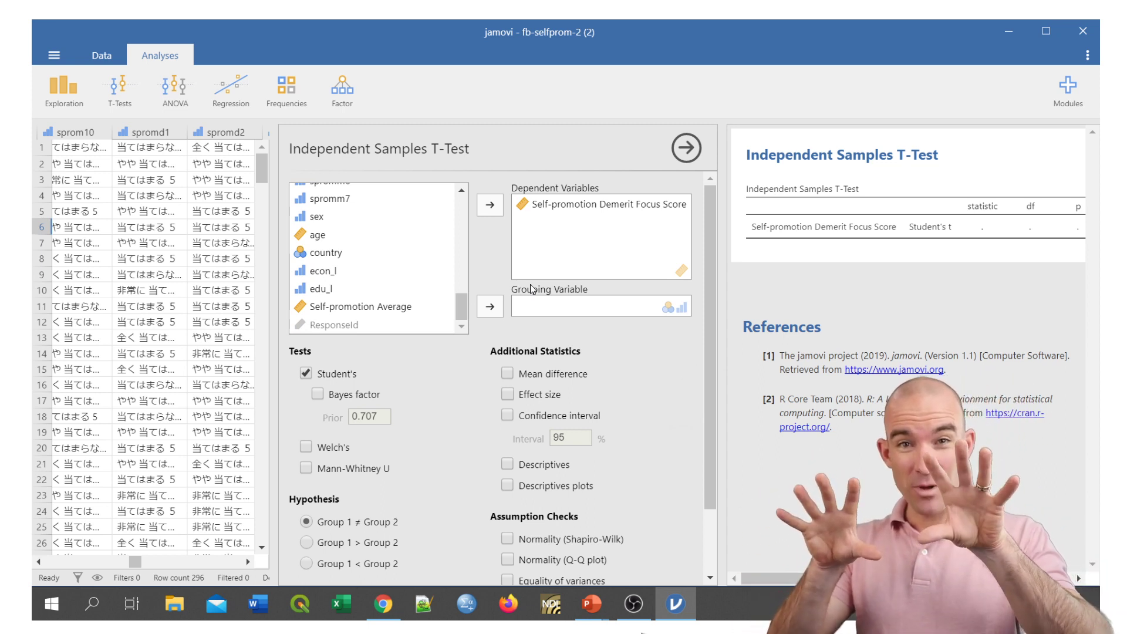
pyautogui.moveTo(346, 258); pyautogui.dragTo(562, 311)
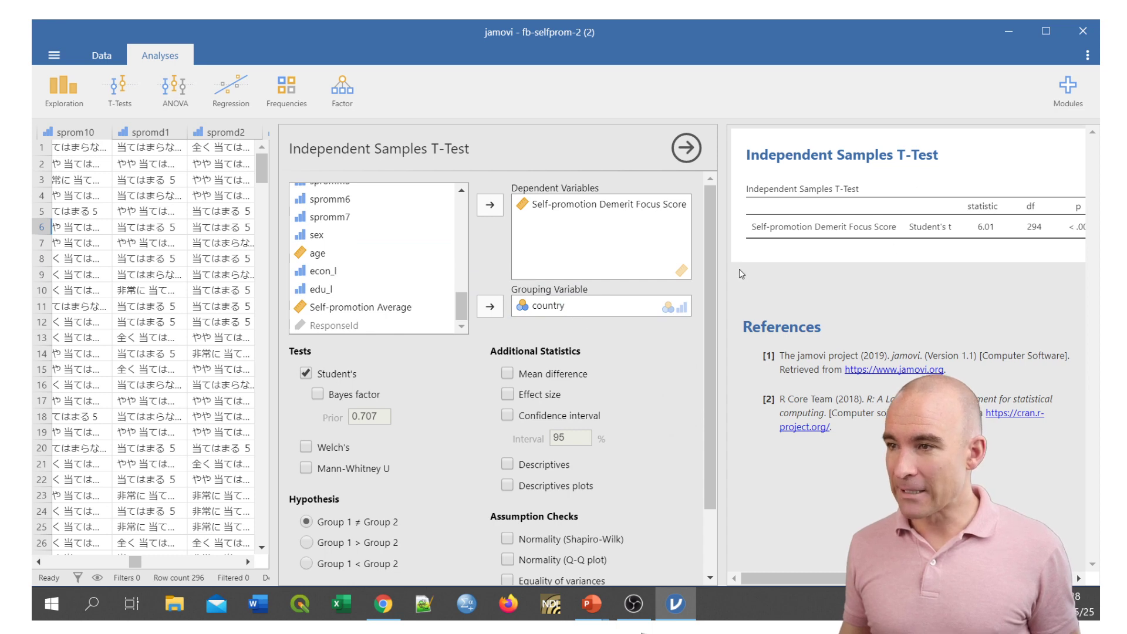
pyautogui.moveTo(726, 277); pyautogui.dragTo(655, 281)
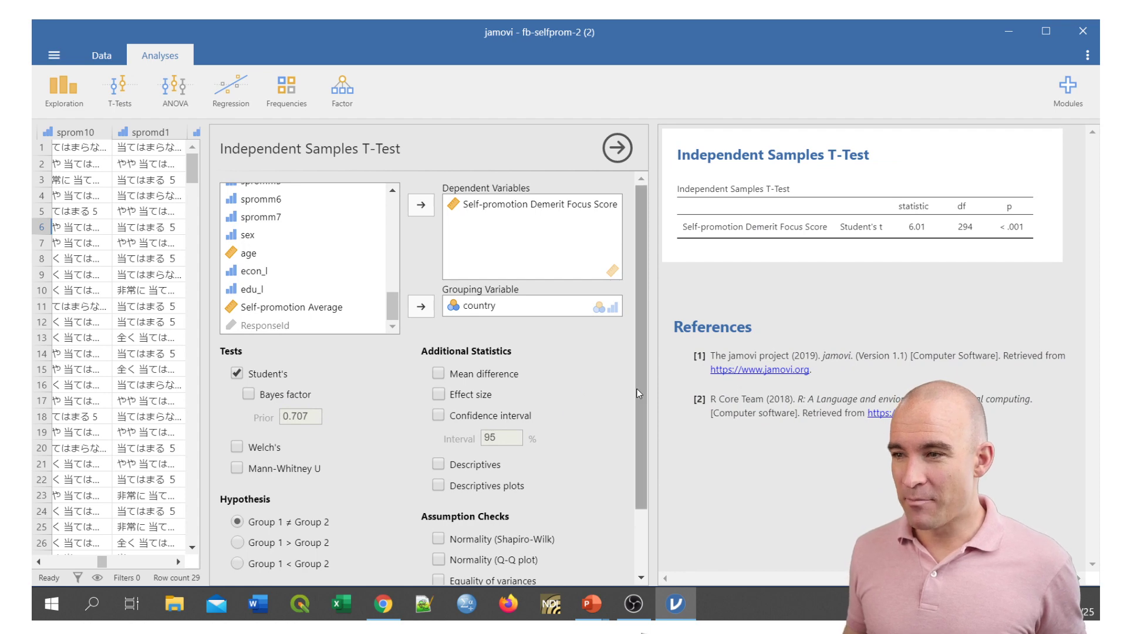
# Add descriptives and effect size to the t-test output and widen the results area to fit both tables.
pyautogui.moveTo(640, 393); pyautogui.dragTo(648, 474)
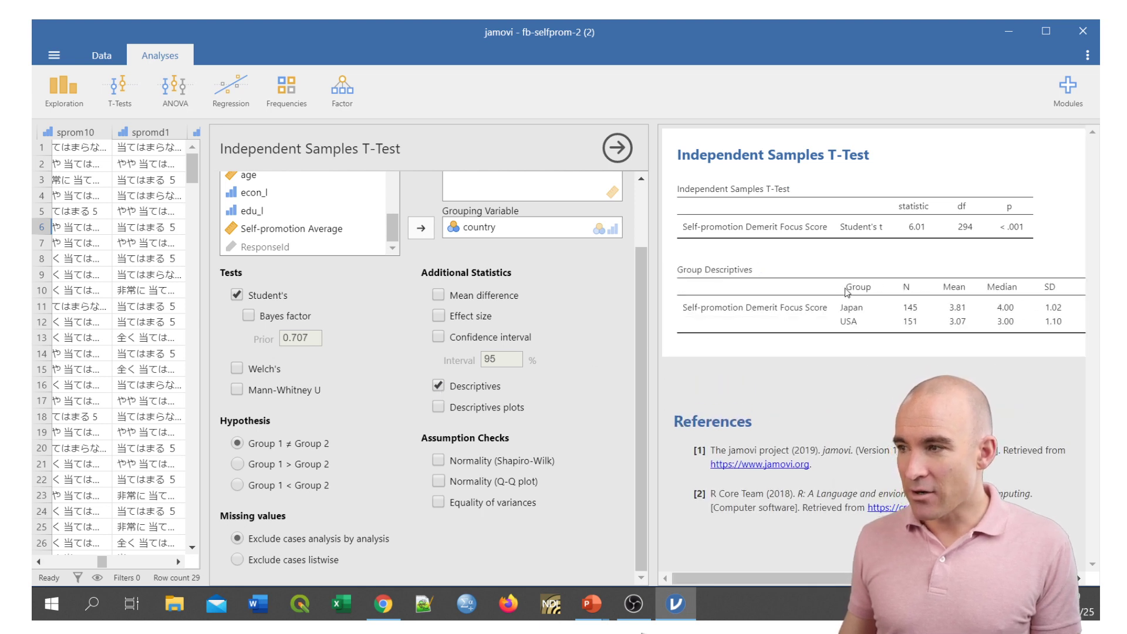
pyautogui.moveTo(653, 321); pyautogui.dragTo(608, 325)
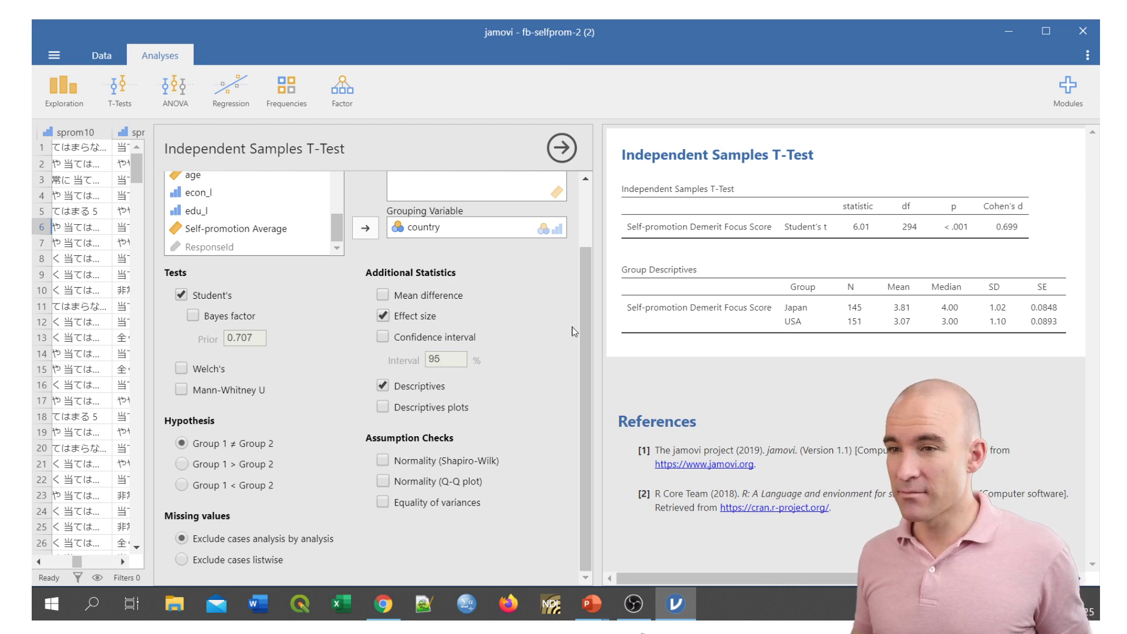
pyautogui.click(384, 316)
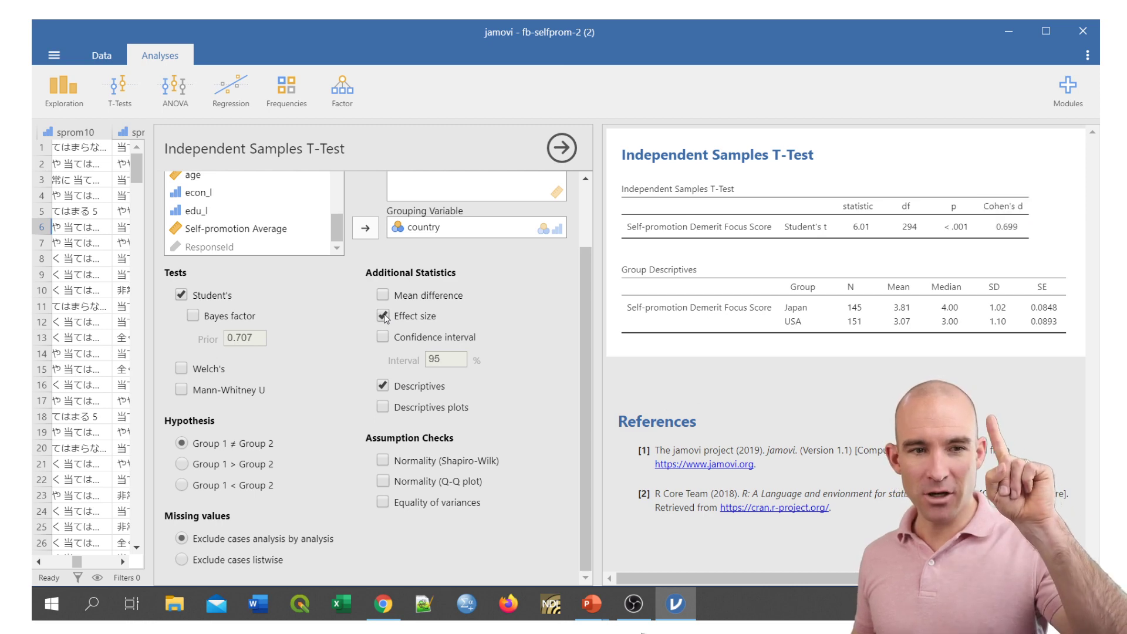
pyautogui.click(384, 316)
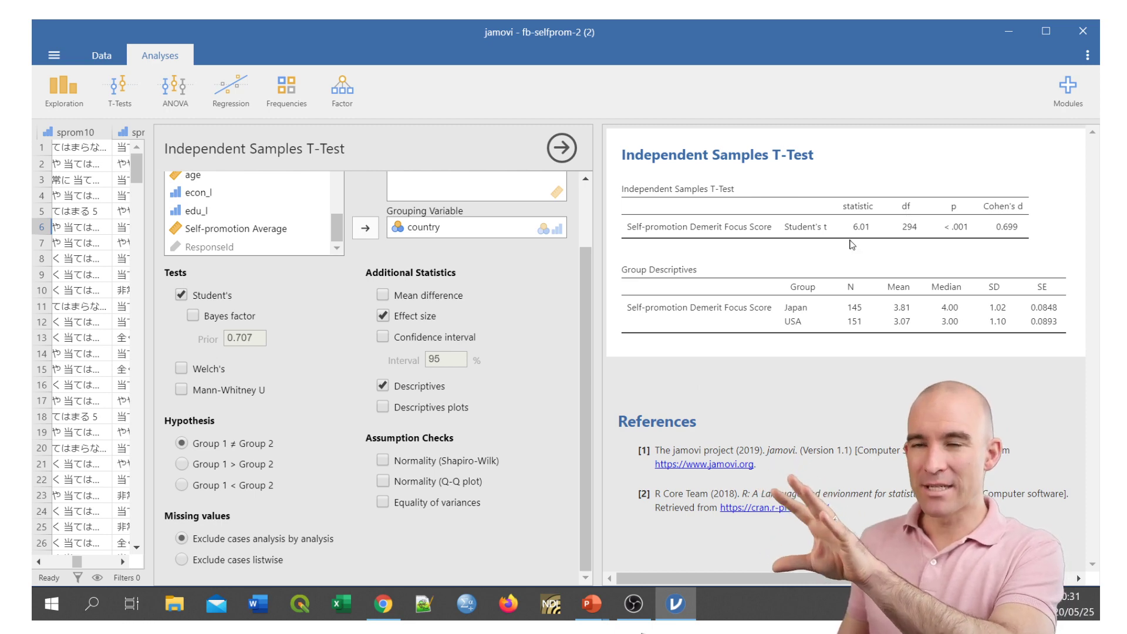
# Minimize jamovi, switch to the running PowerPoint slide show and advance to the Independent Samples T-Test Results slide.
pyautogui.click(1011, 27)
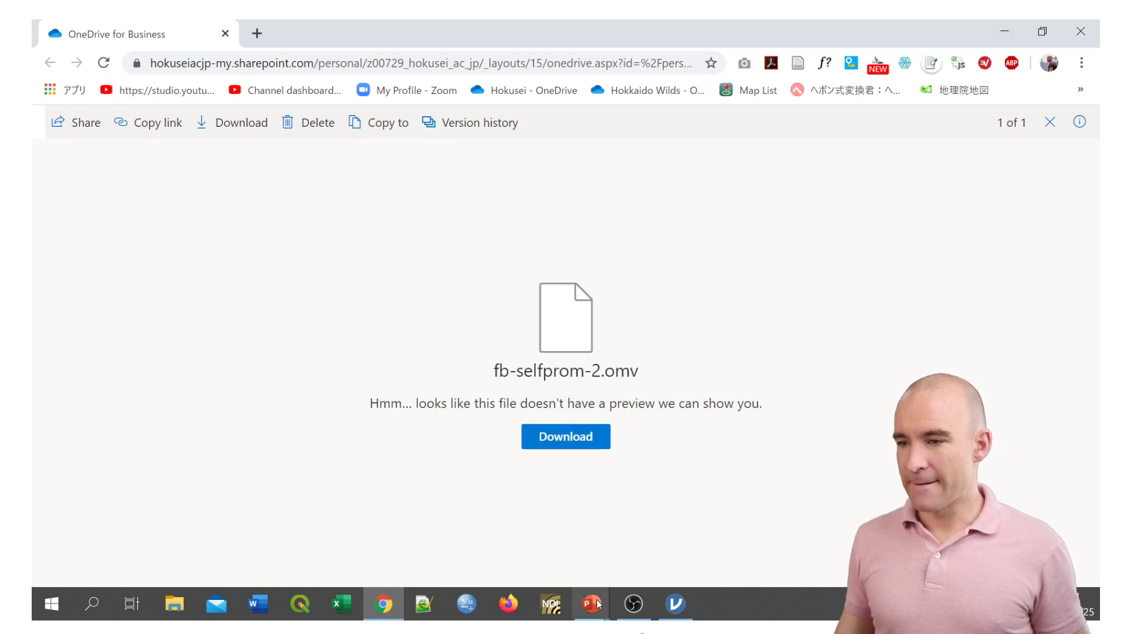
pyautogui.moveTo(594, 602)
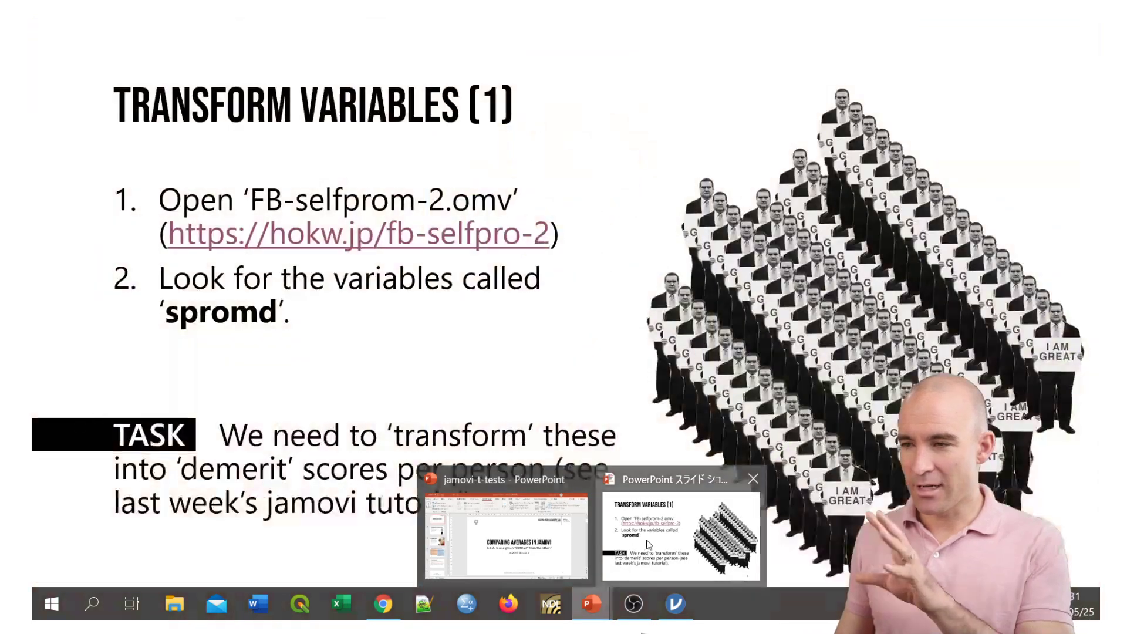
pyautogui.click(648, 544)
pyautogui.press('Right')
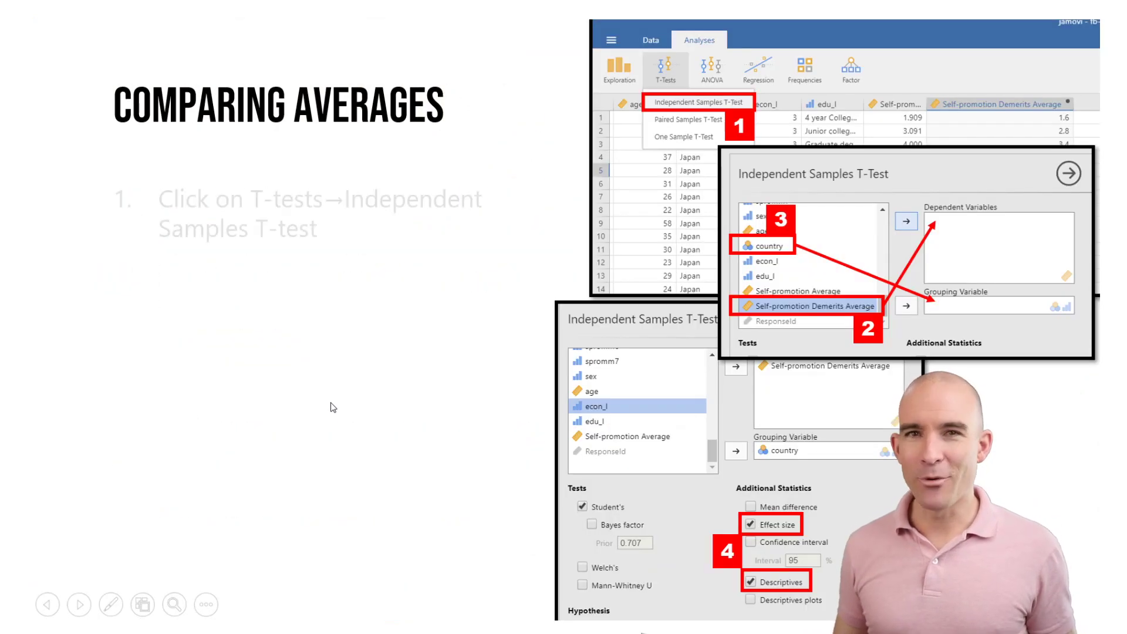
pyautogui.press('Right')
pyautogui.press('Right')
pyautogui.press('Right')
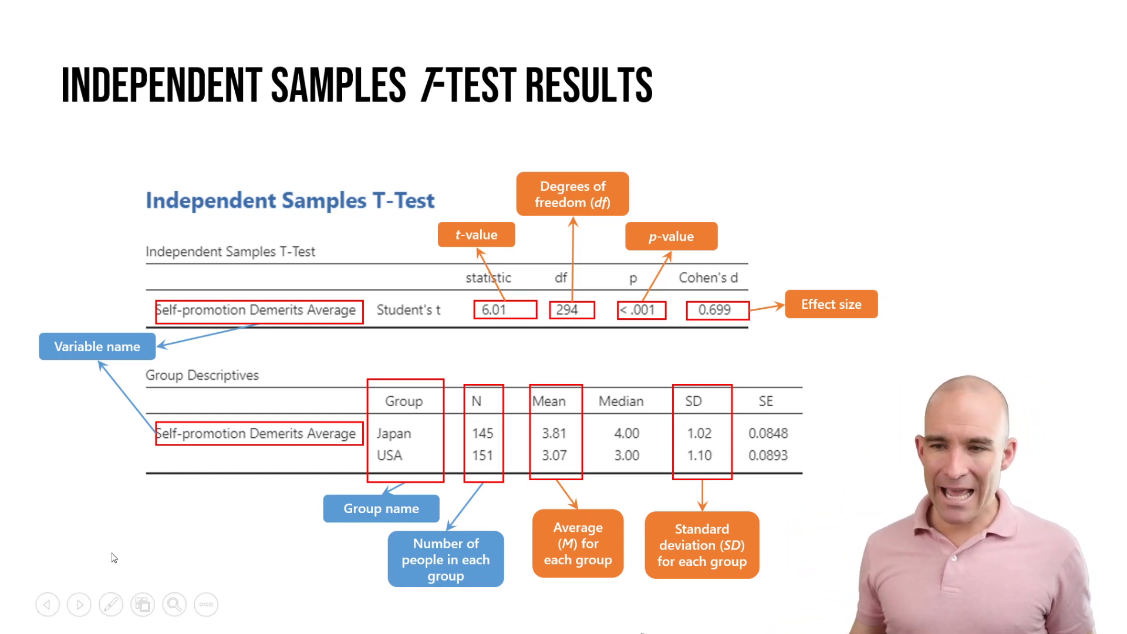
# Open the slide show's pen and laser pointer options on the t-test results slide.
pyautogui.click(110, 605)
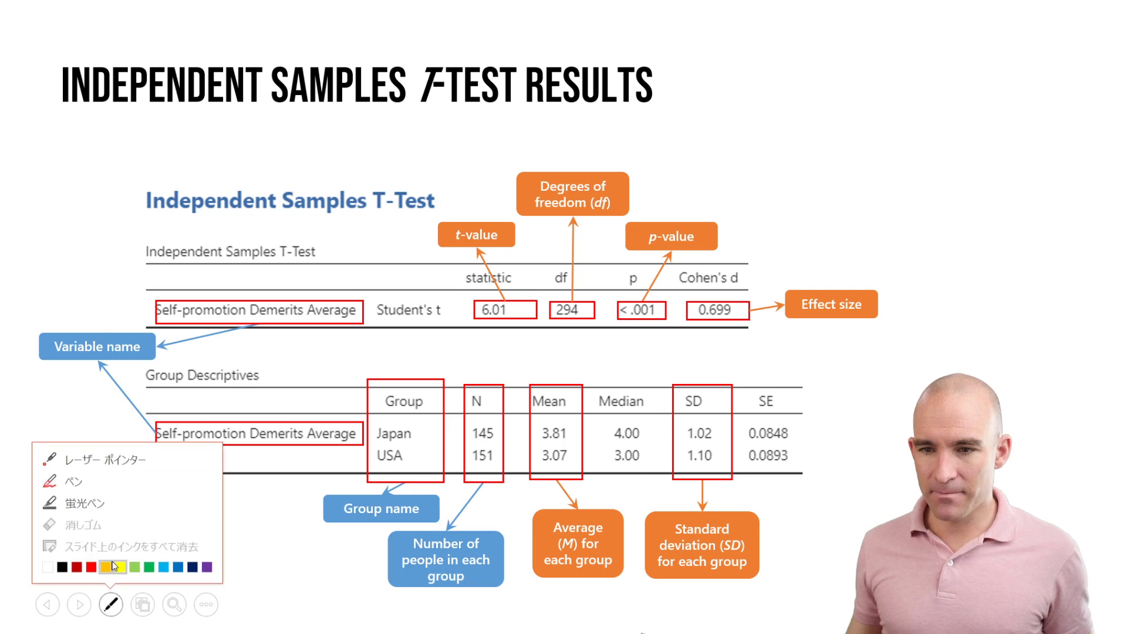